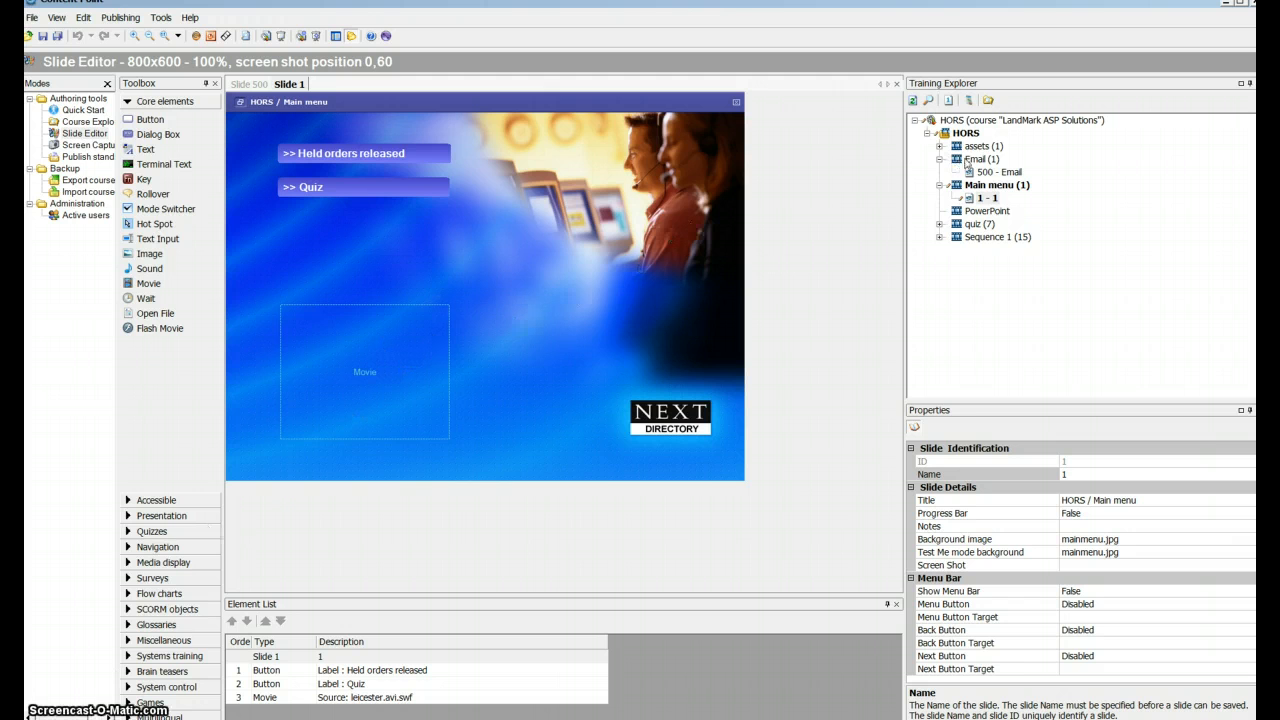
- Open Capture Point and create a new project that captures a single window
left_click(979, 161)
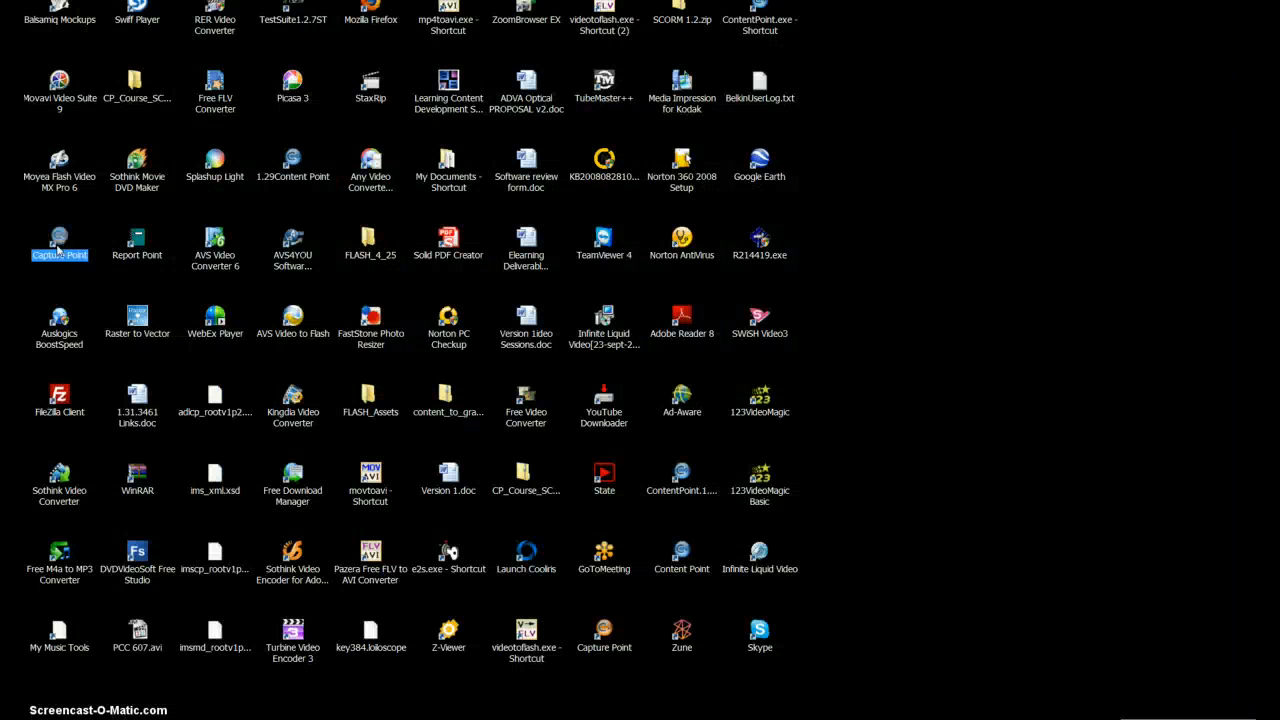
double_click(58, 245)
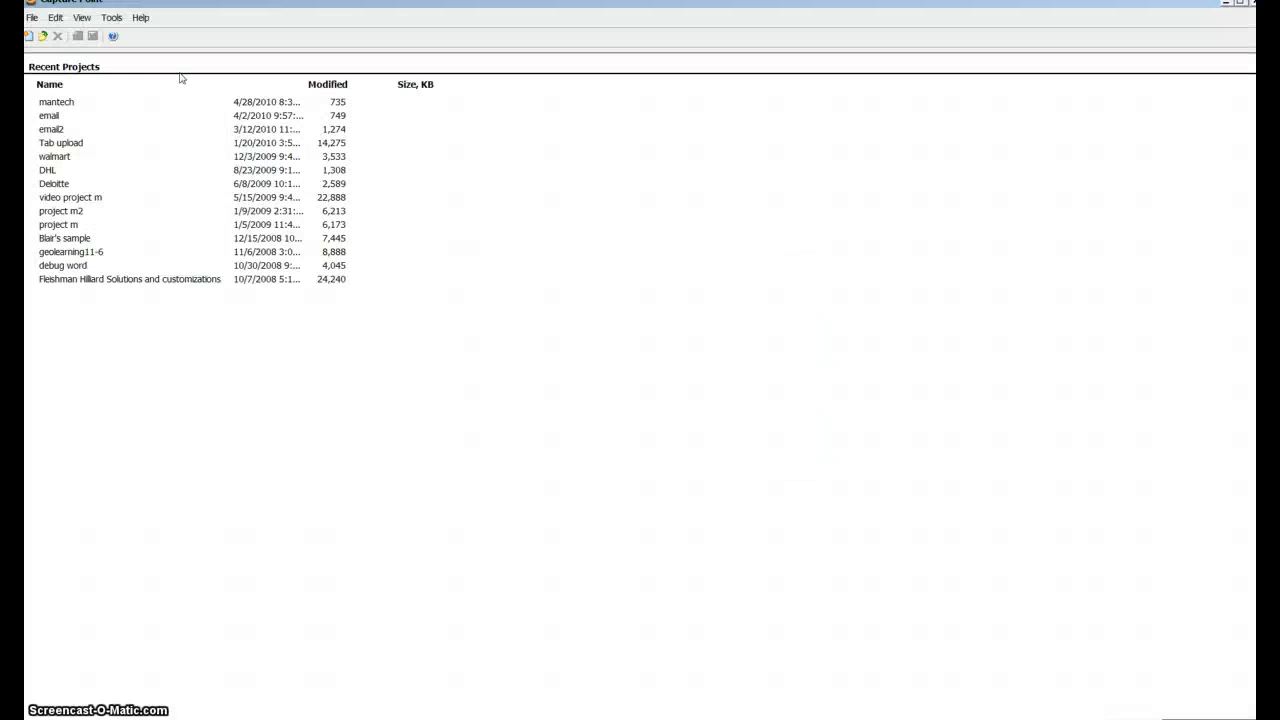
left_click(30, 37)
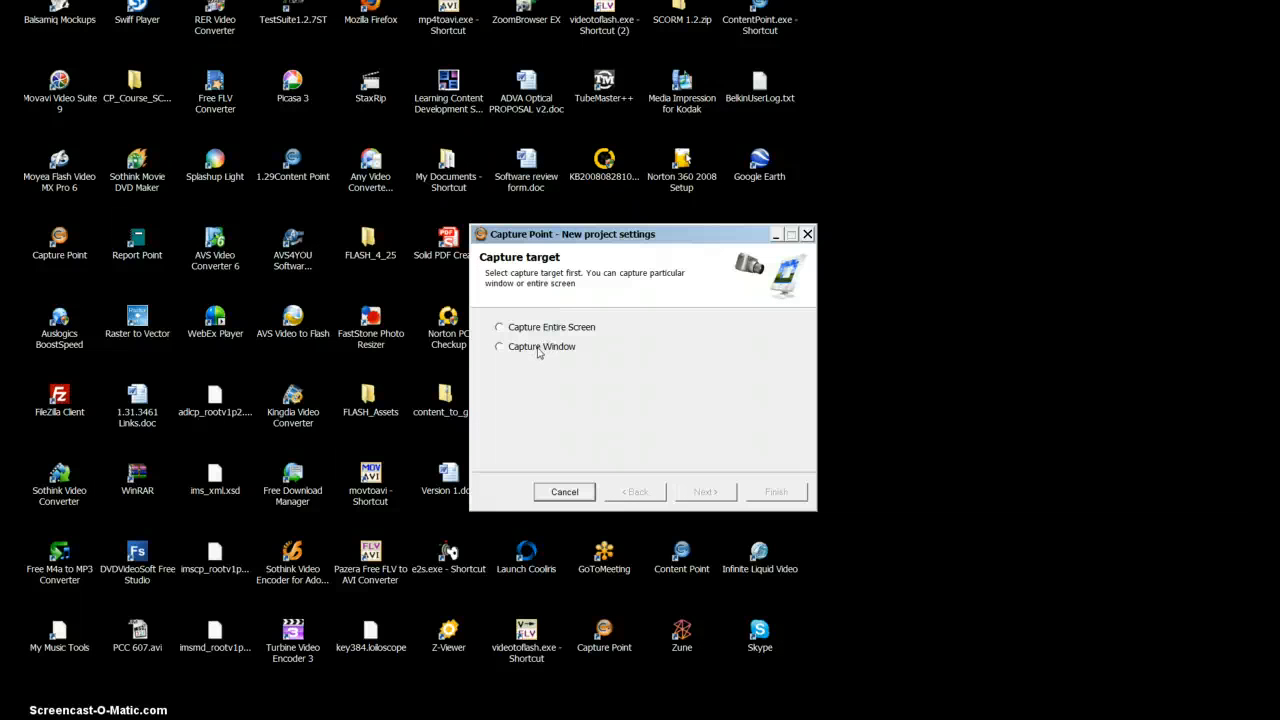
left_click(541, 349)
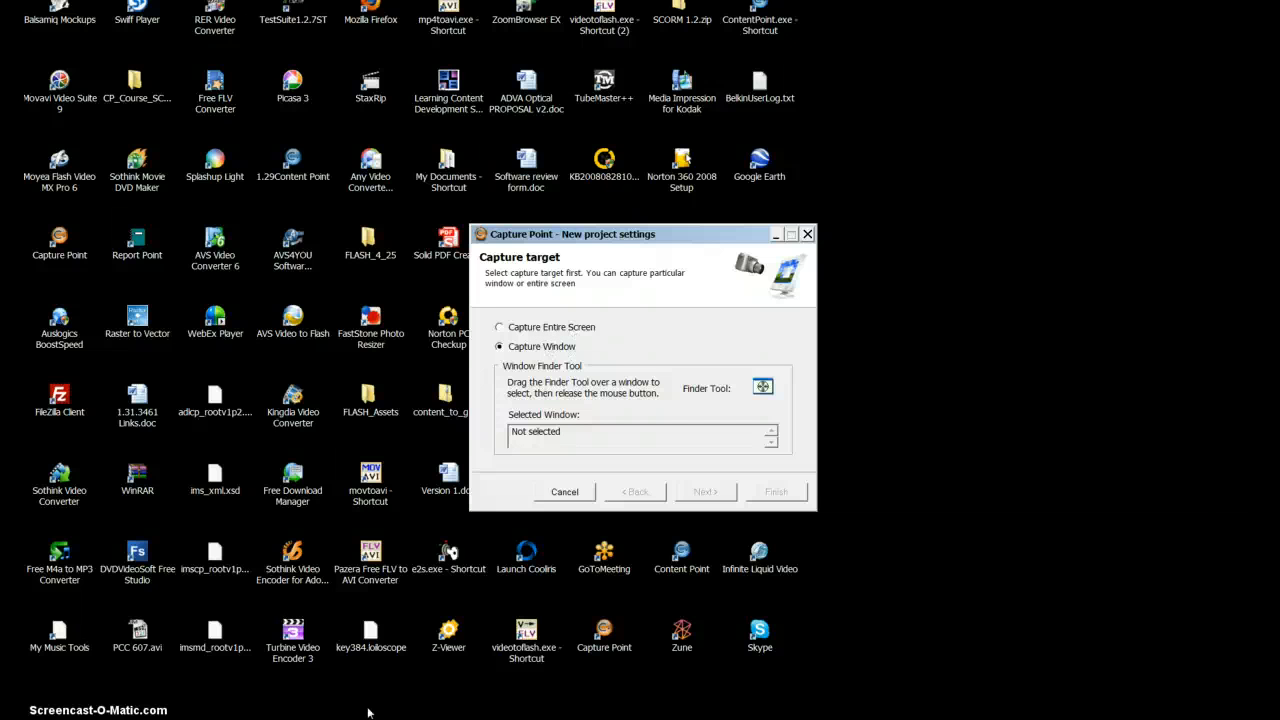
- Switch to Thunderbird, open a blank message, and pick its Write window as the capture target with the Finder Tool
left_click(200, 717)
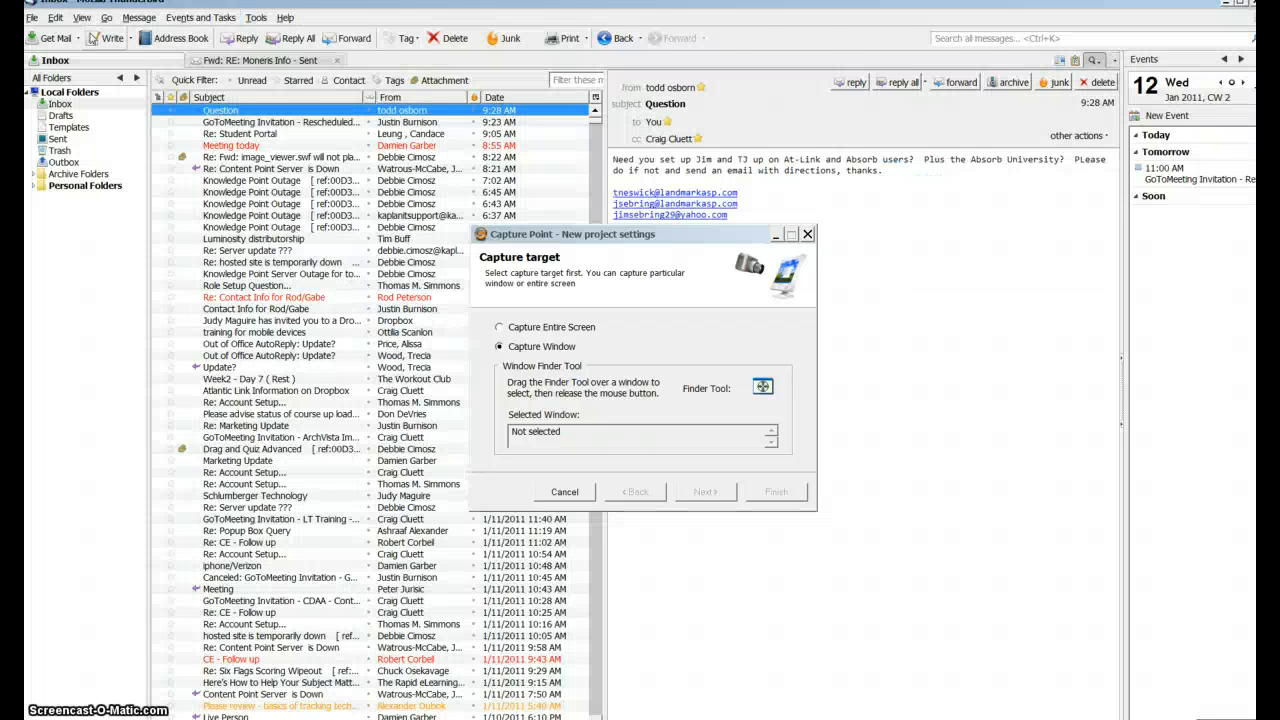
left_click(97, 38)
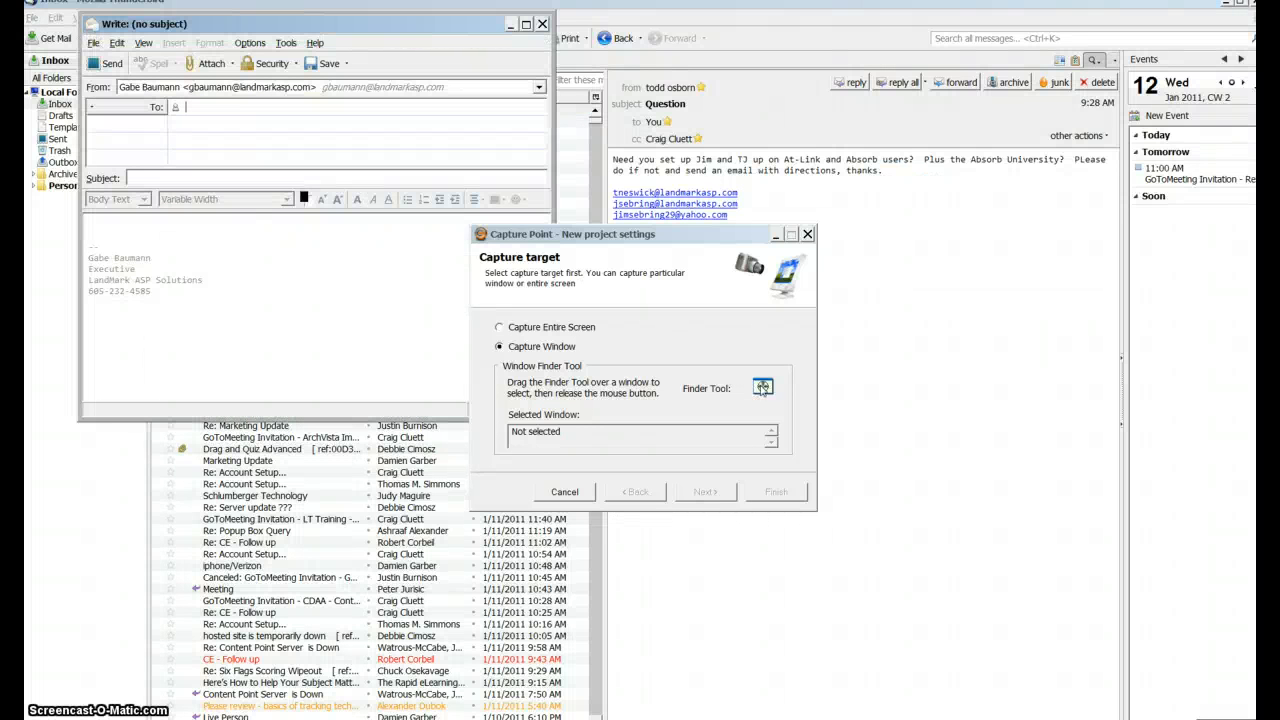
left_click_drag(763, 388, 311, 257)
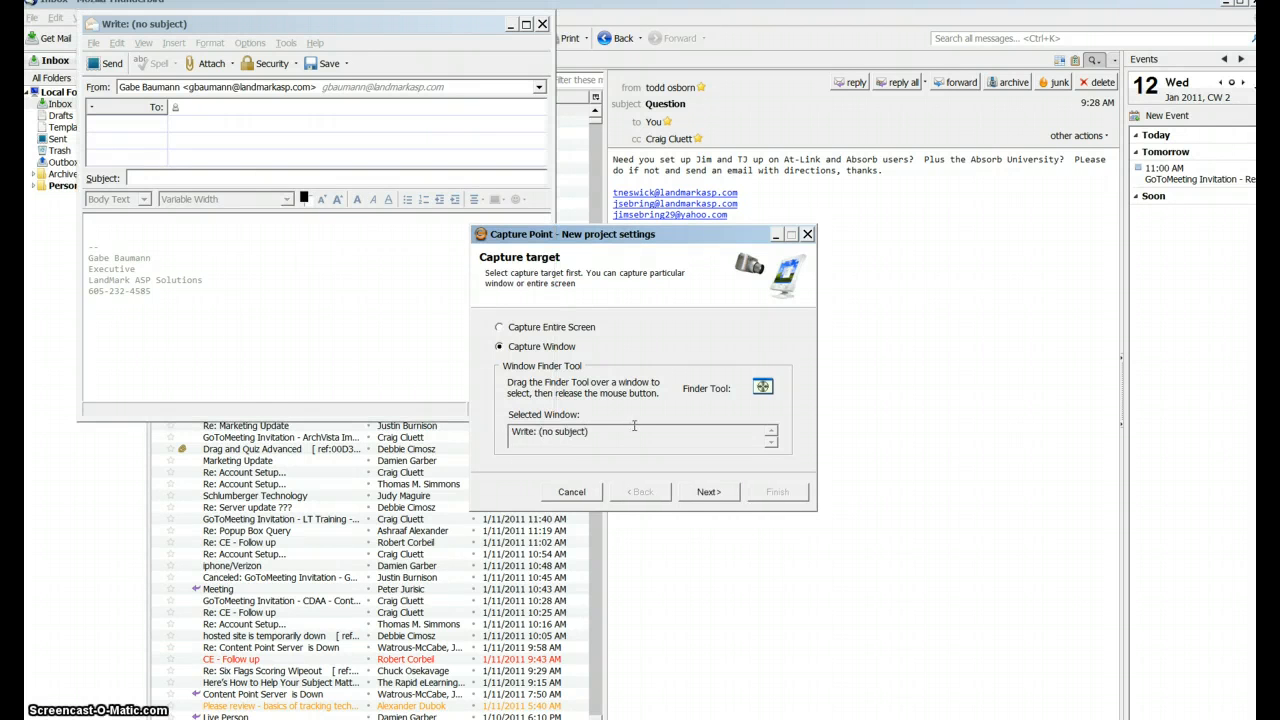
- Keep the user-defined 740 x 637 capture size, finish the project settings and start recording
left_click(707, 493)
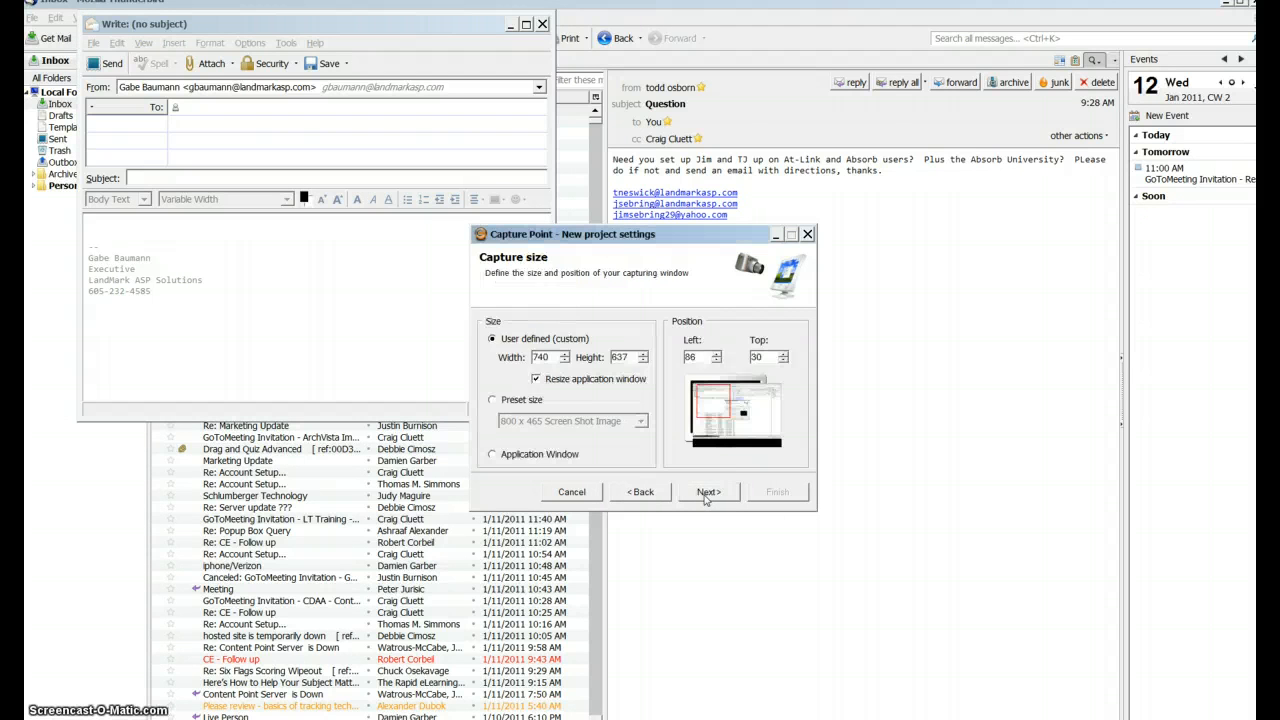
left_click(707, 493)
left_click(752, 493)
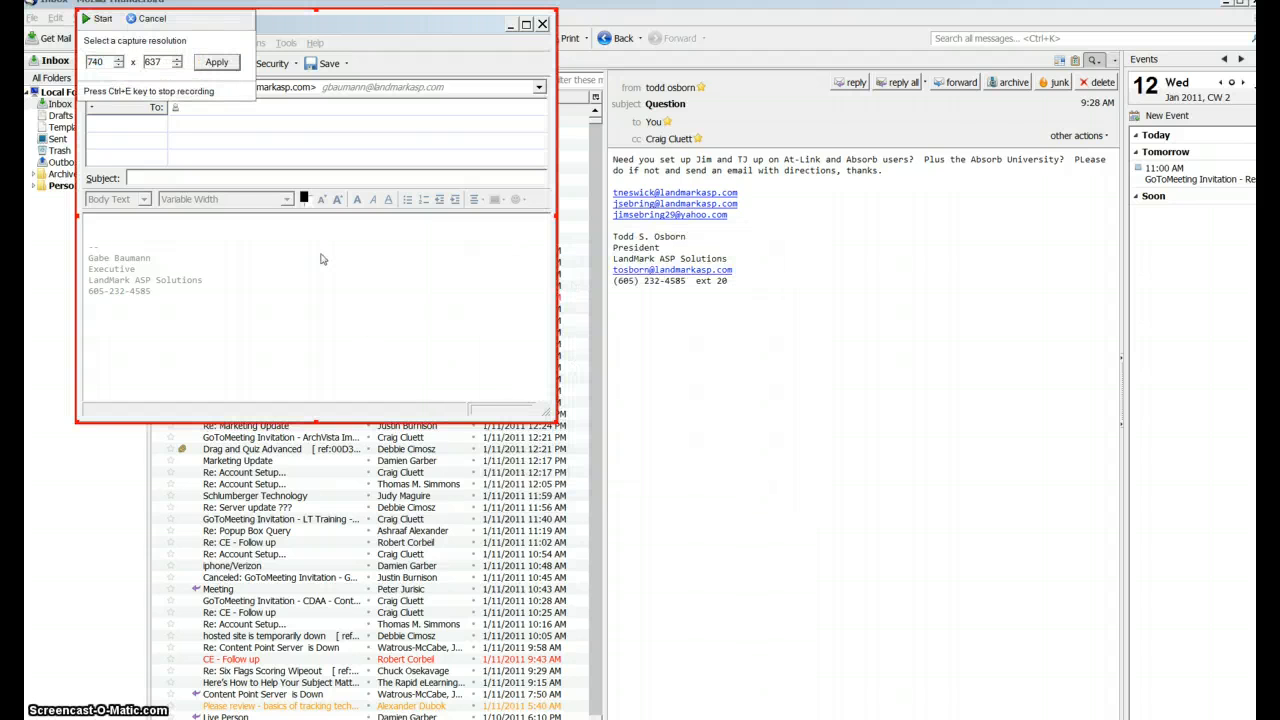
left_click(99, 19)
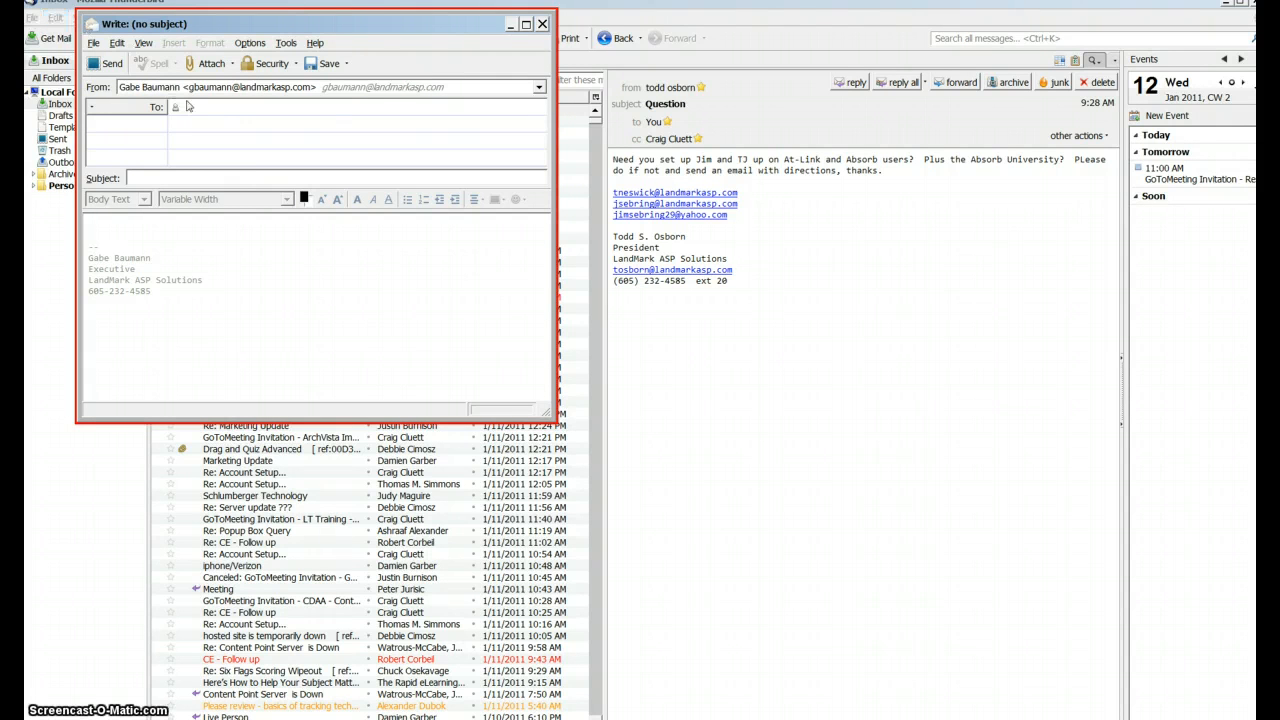
- Address the message to the first contact suggested for "to" and enter the subject "hello"
type("to")
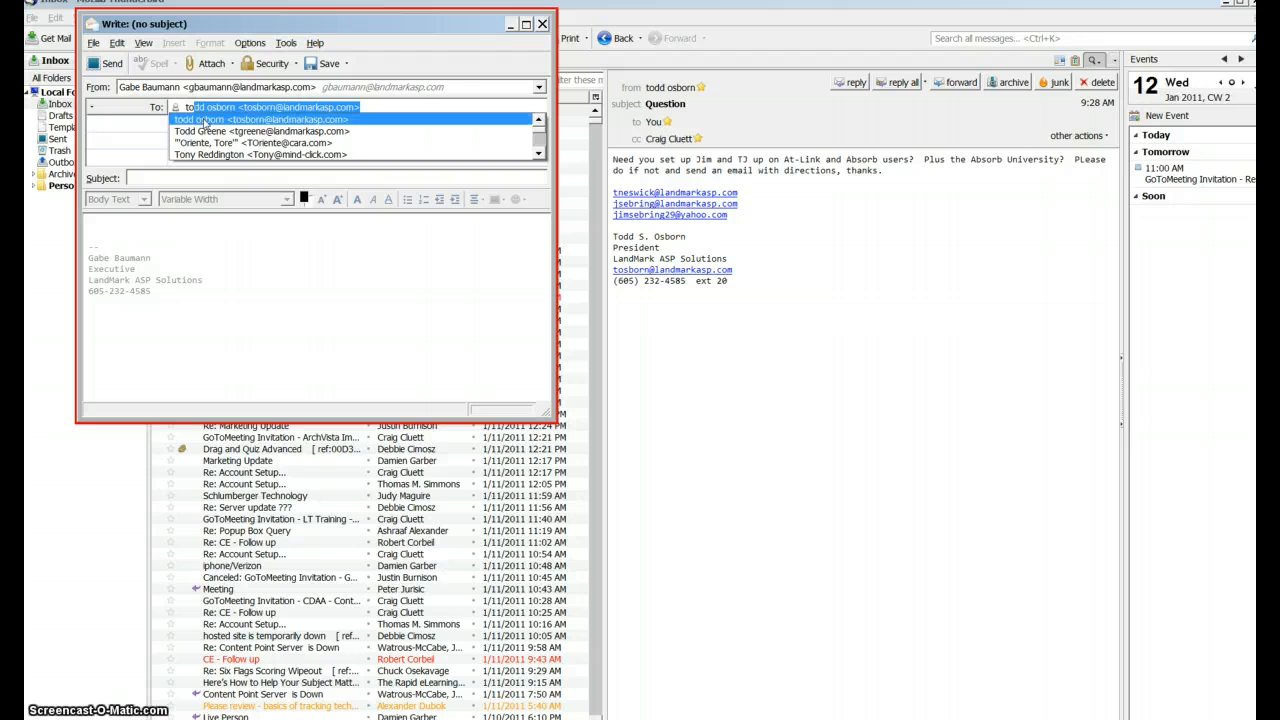
left_click(205, 122)
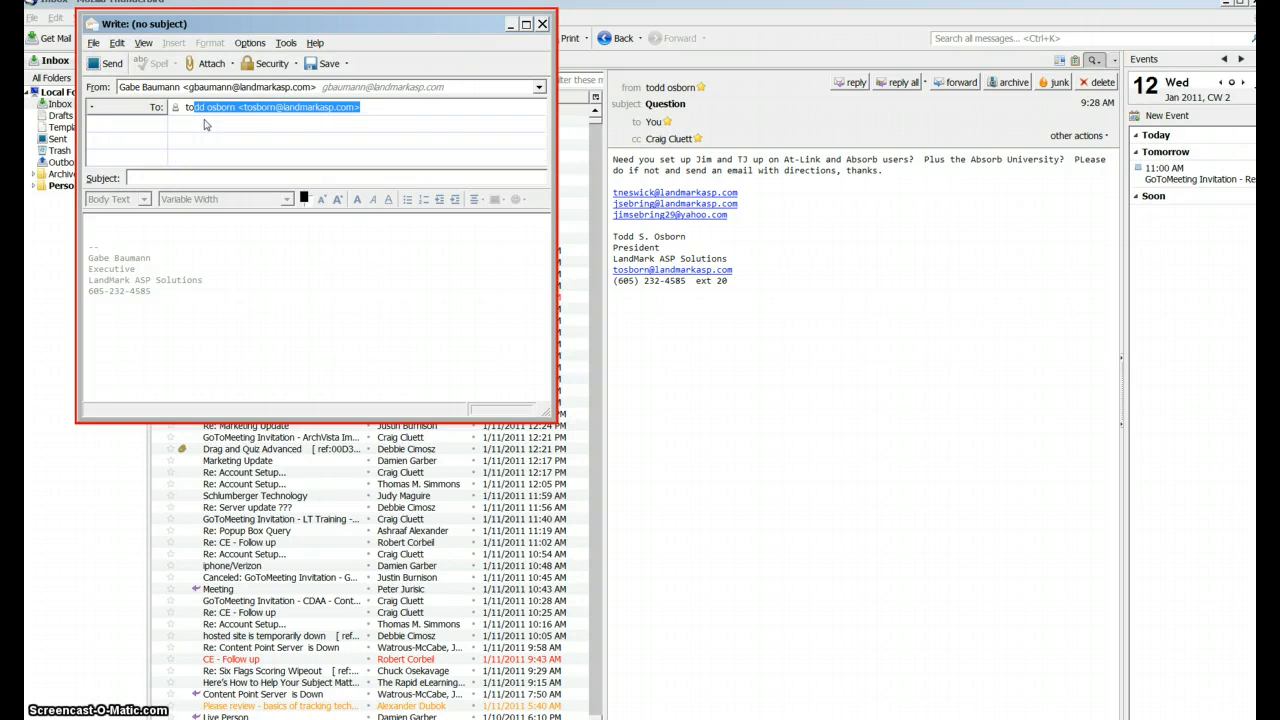
left_click(138, 177)
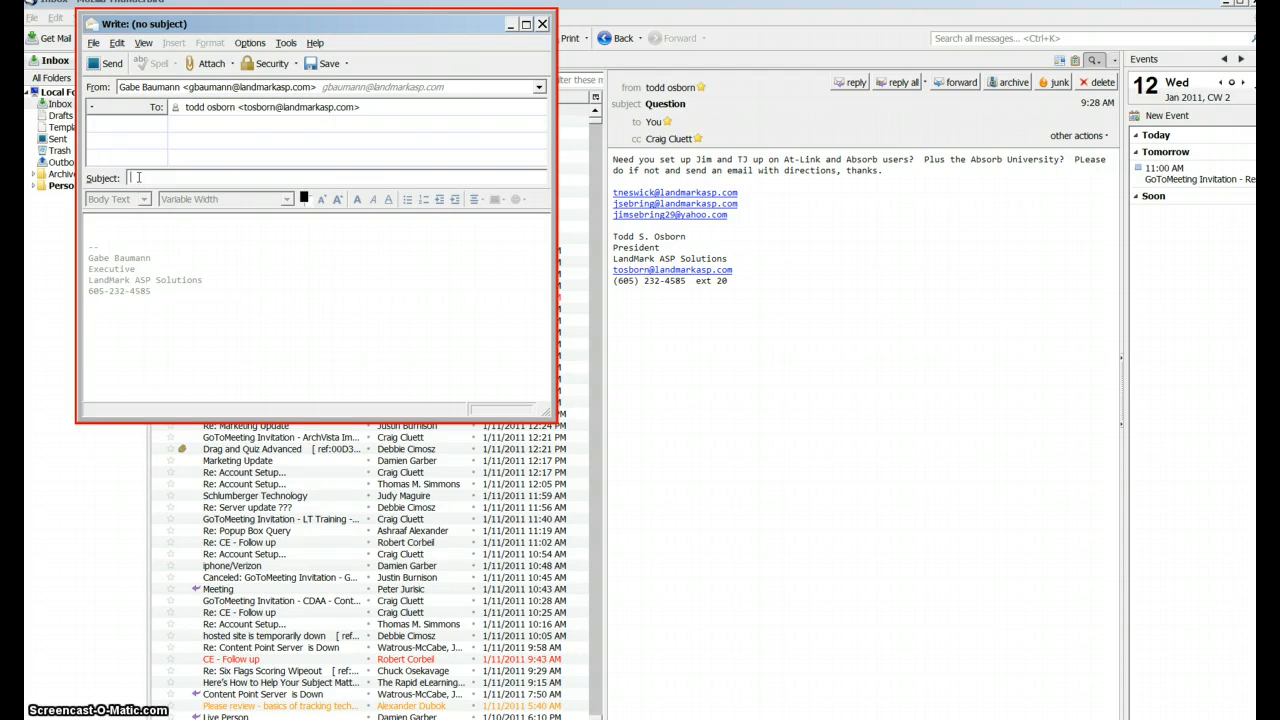
type("hello")
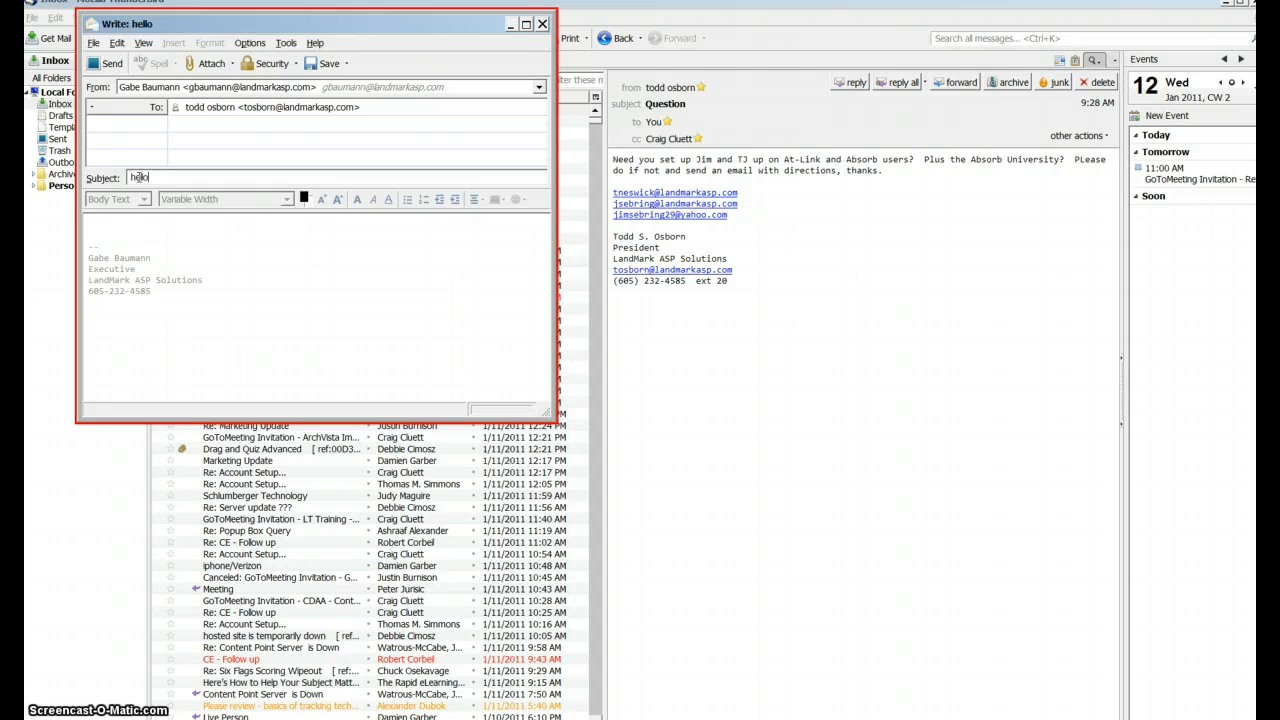
- Enter "regards" in the message body and stop the recording
left_click(100, 227)
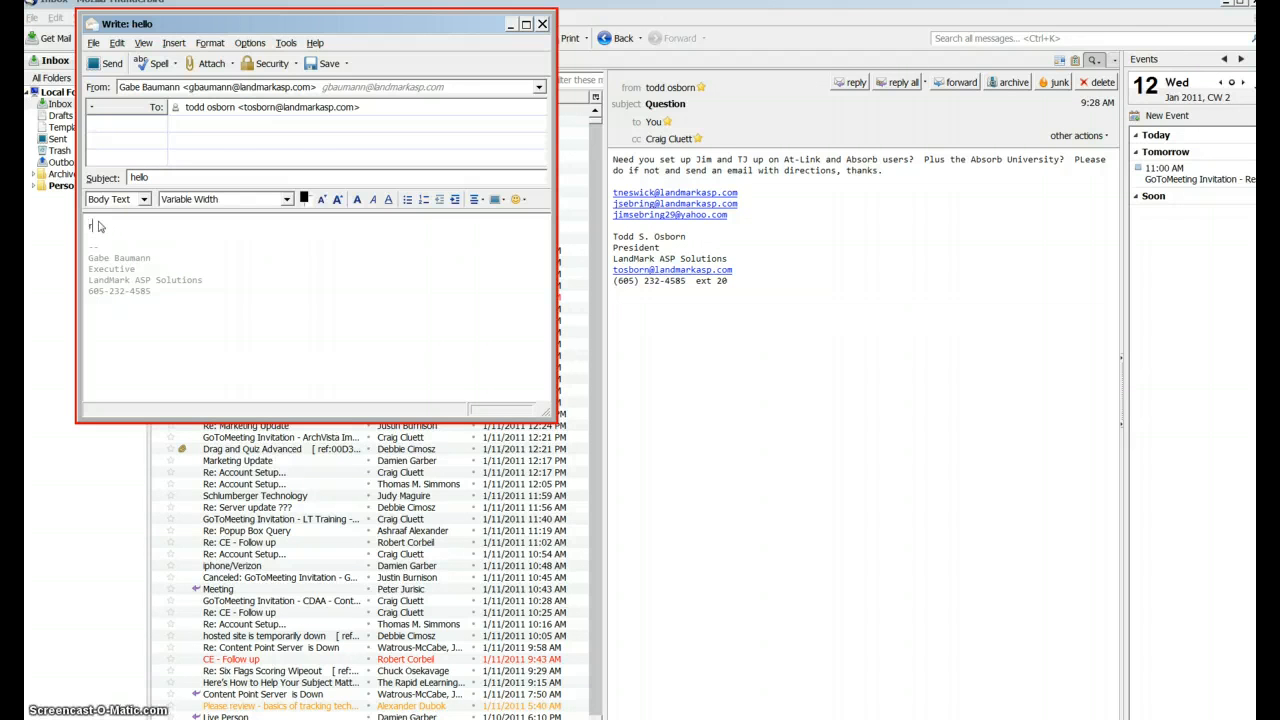
type("regards")
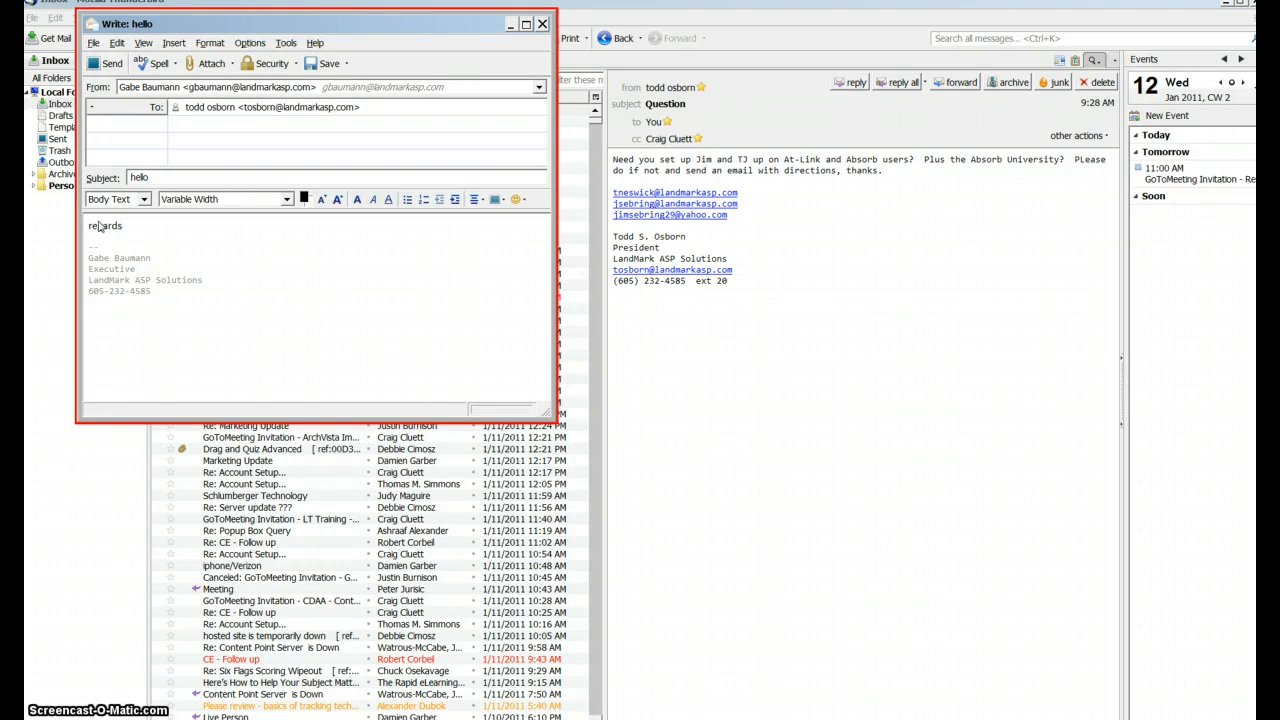
key("Escape")
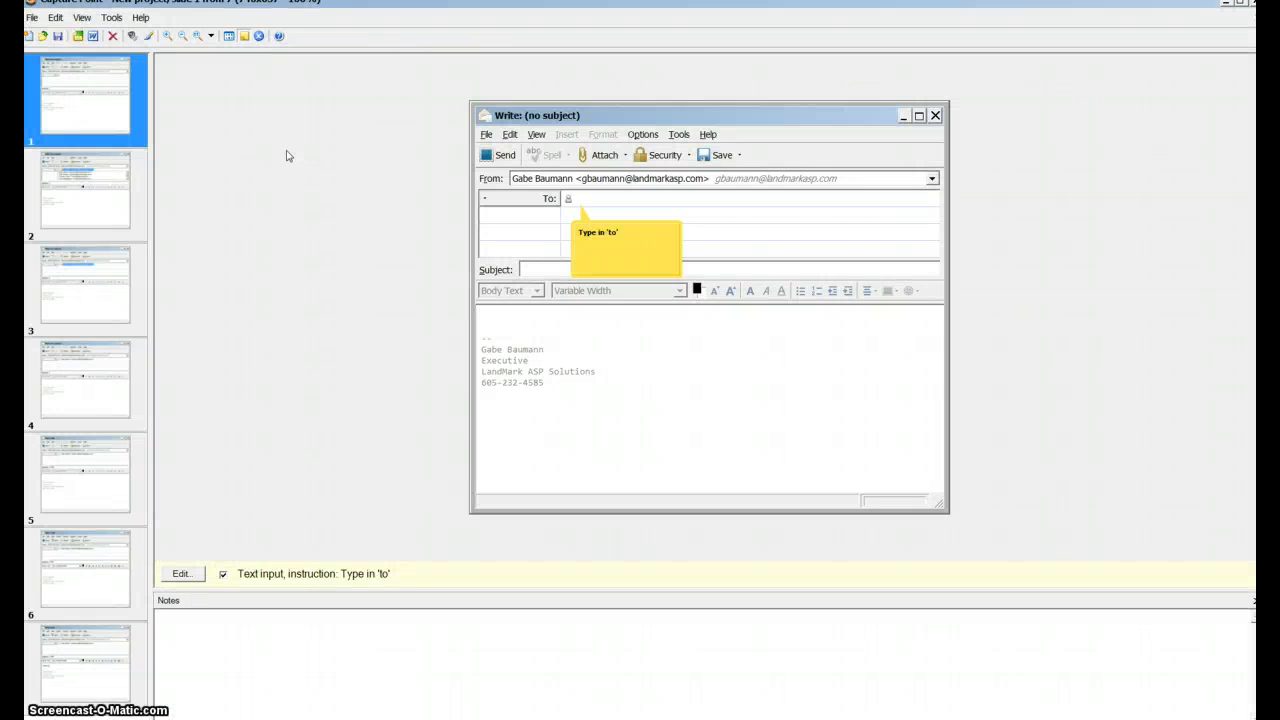
- Reposition slide 1's instruction callout above the To field's text input area
left_click(591, 204)
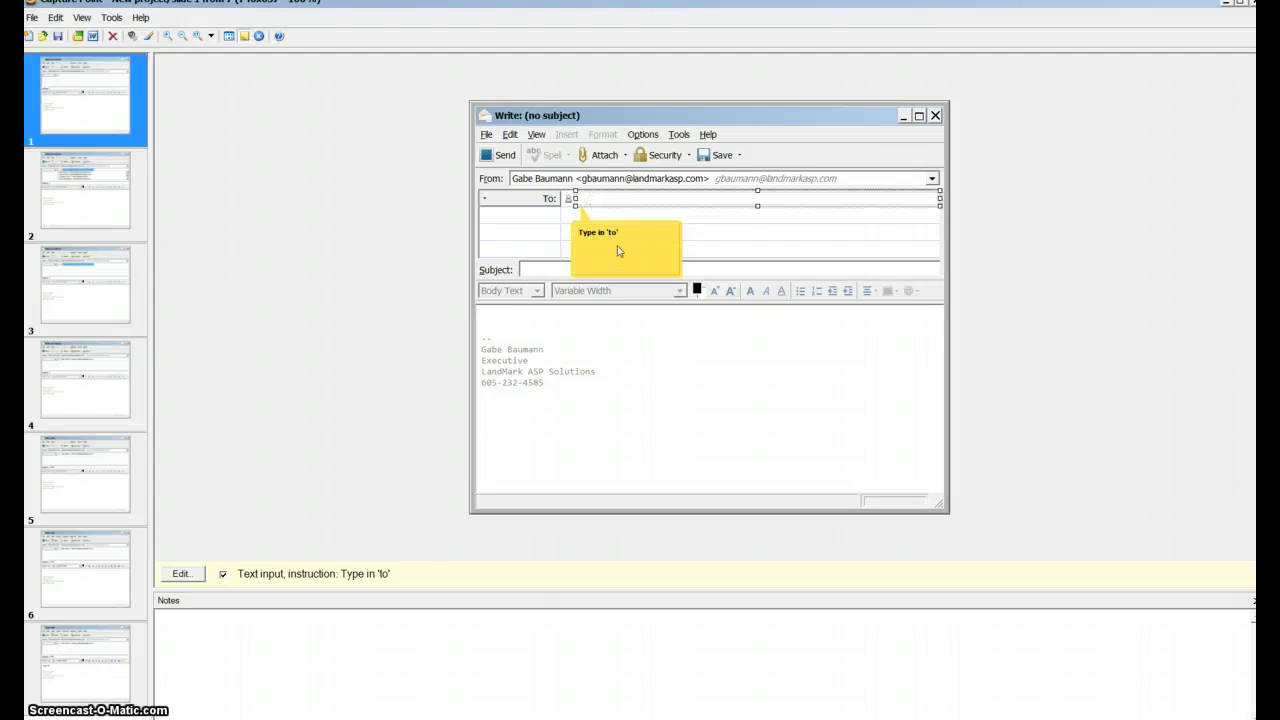
right_click(599, 197)
right_click(599, 197)
right_click(599, 197)
right_click(599, 197)
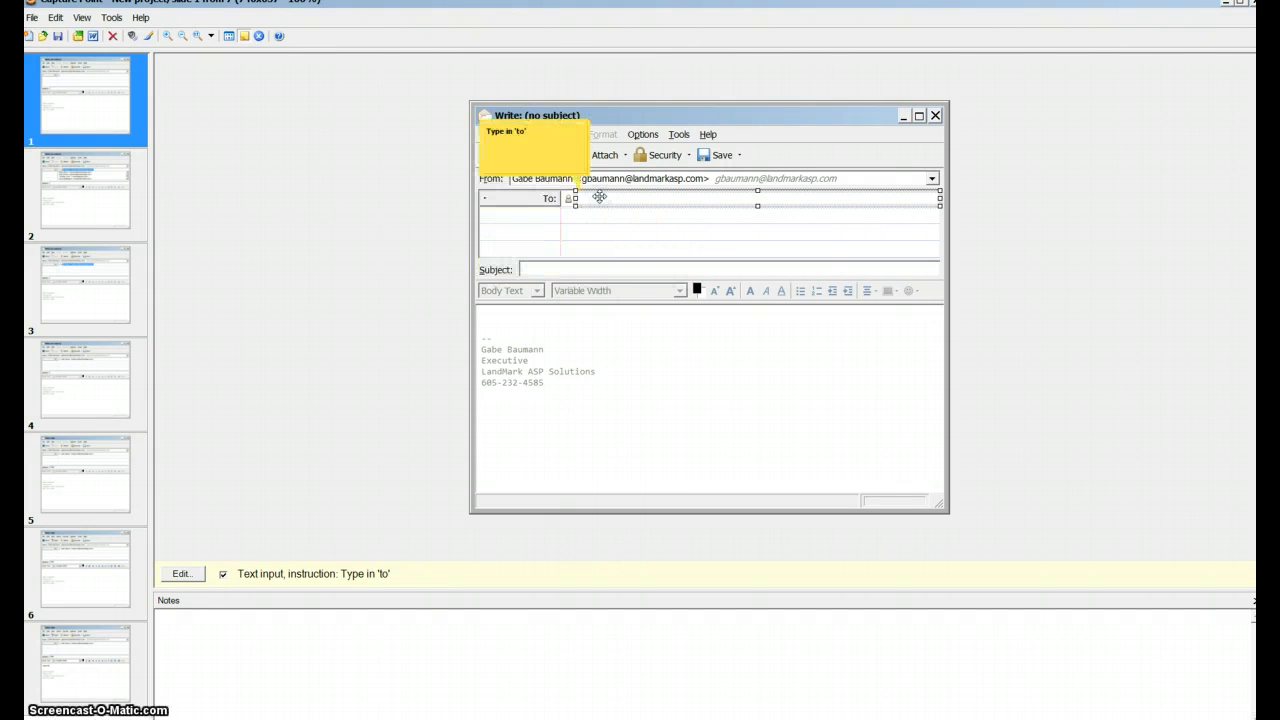
right_click(599, 197)
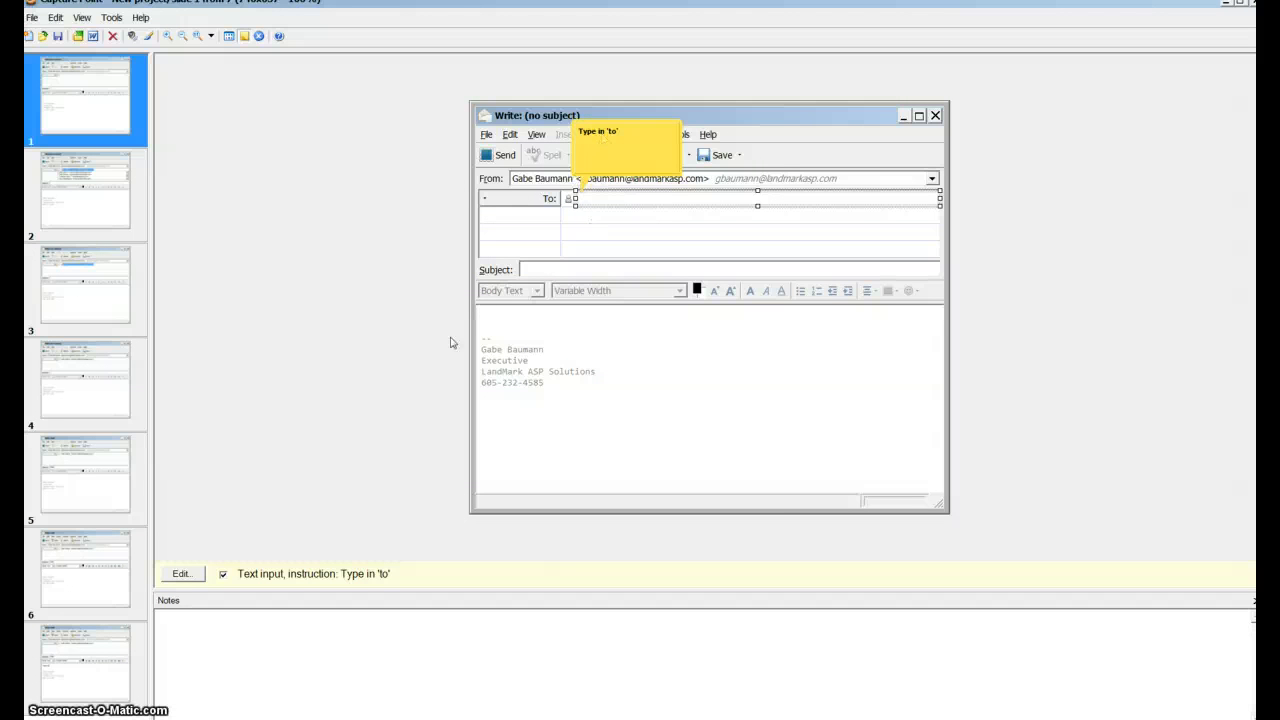
- Change slide 1's instruction text to "Type in 'to' in the to line"
left_click(181, 574)
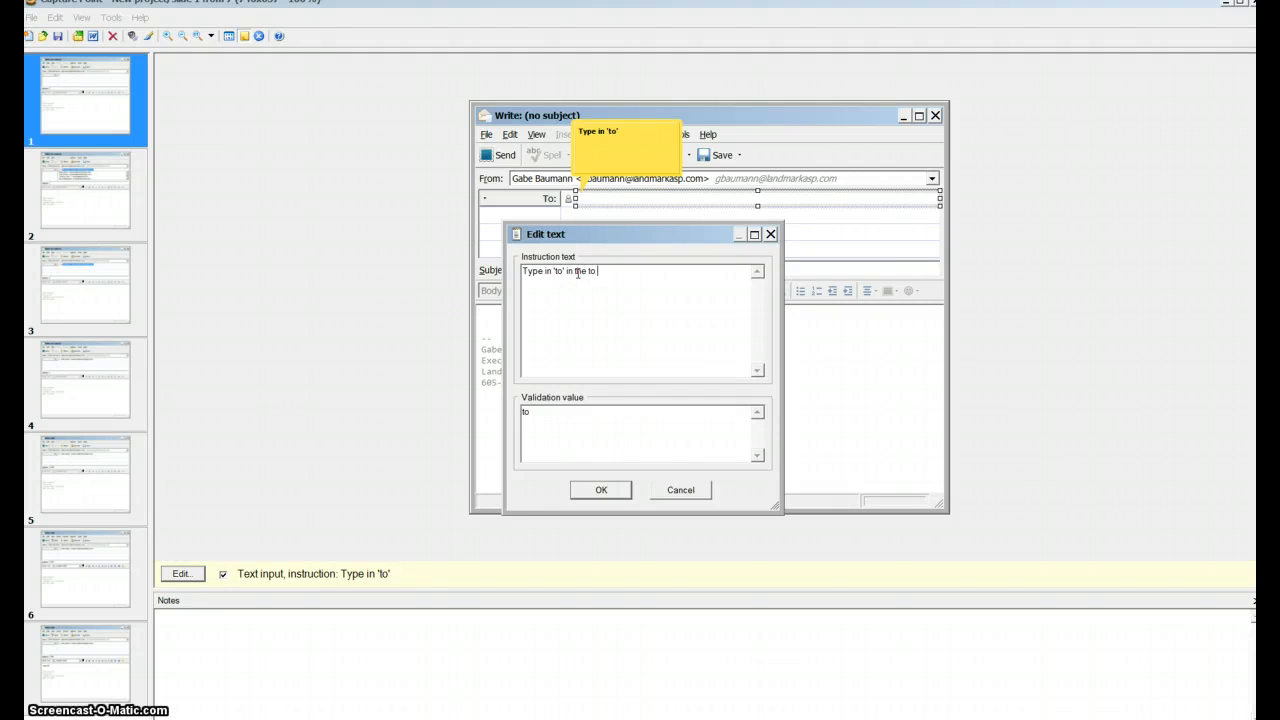
type("in the to line")
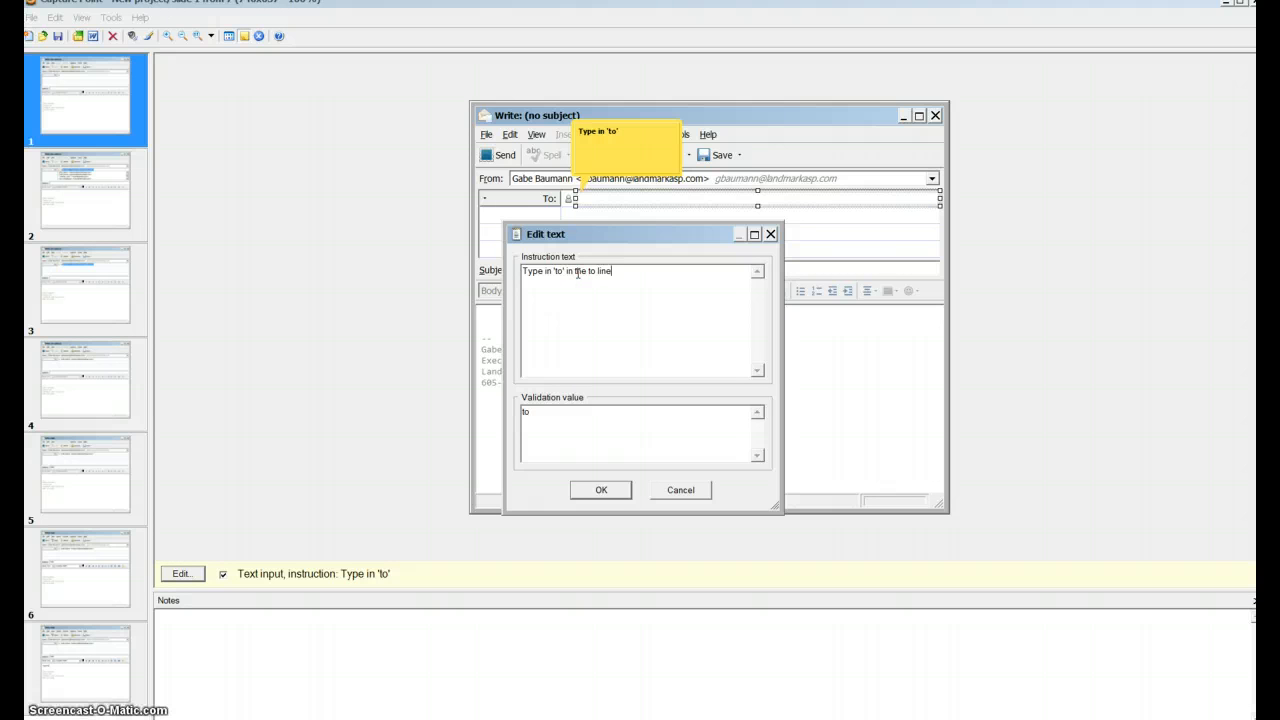
left_click(587, 494)
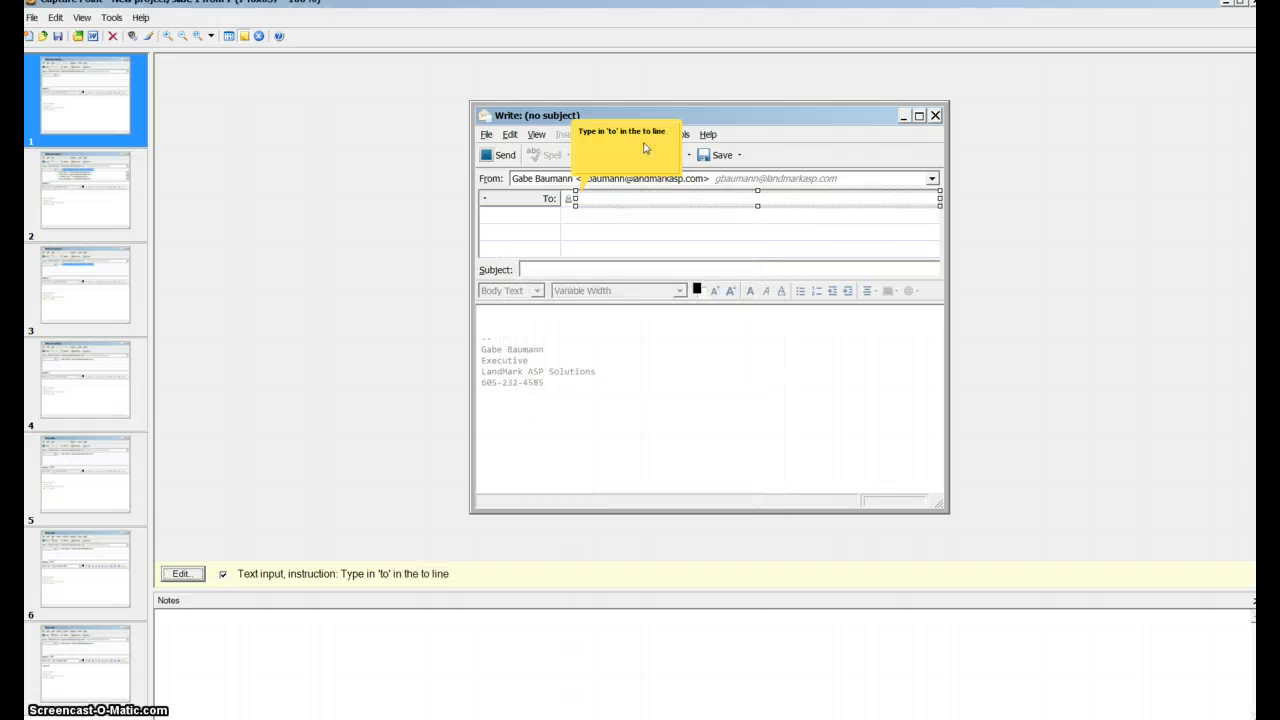
- Narrow slide 2's click area so it covers only the text of the first suggested contact
left_click(87, 207)
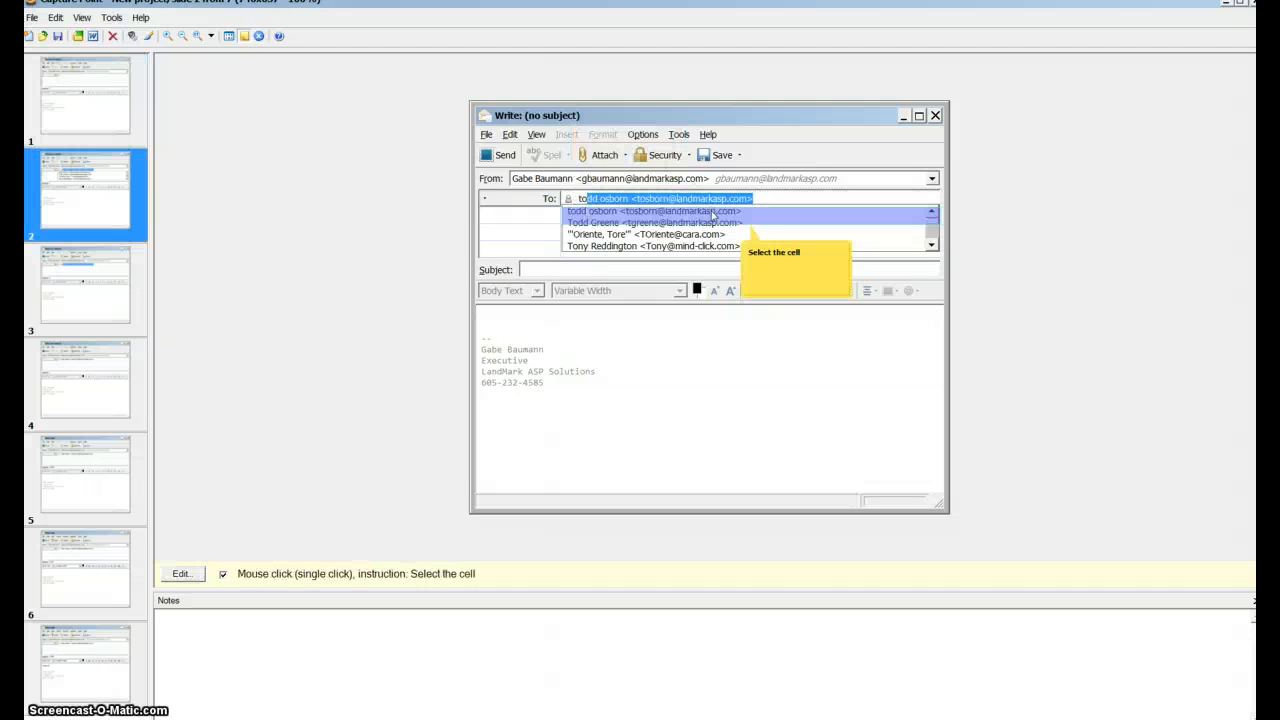
left_click(710, 212)
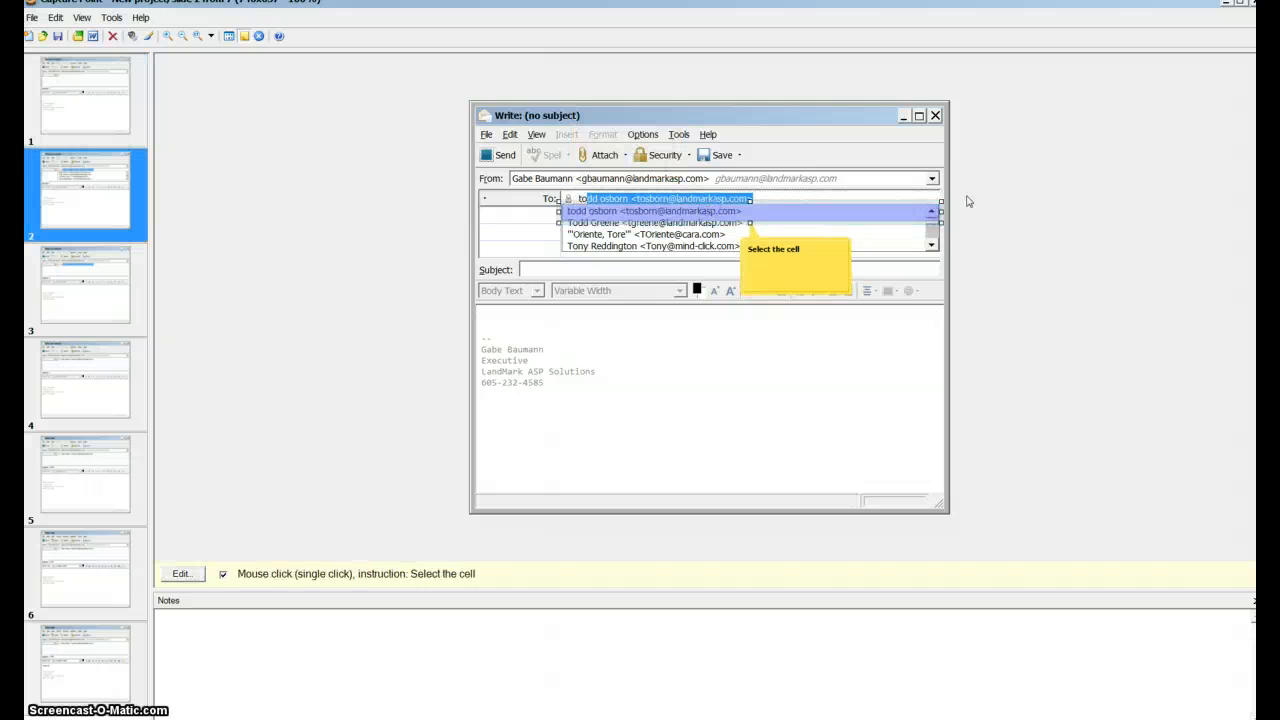
left_click_drag(942, 214, 755, 222)
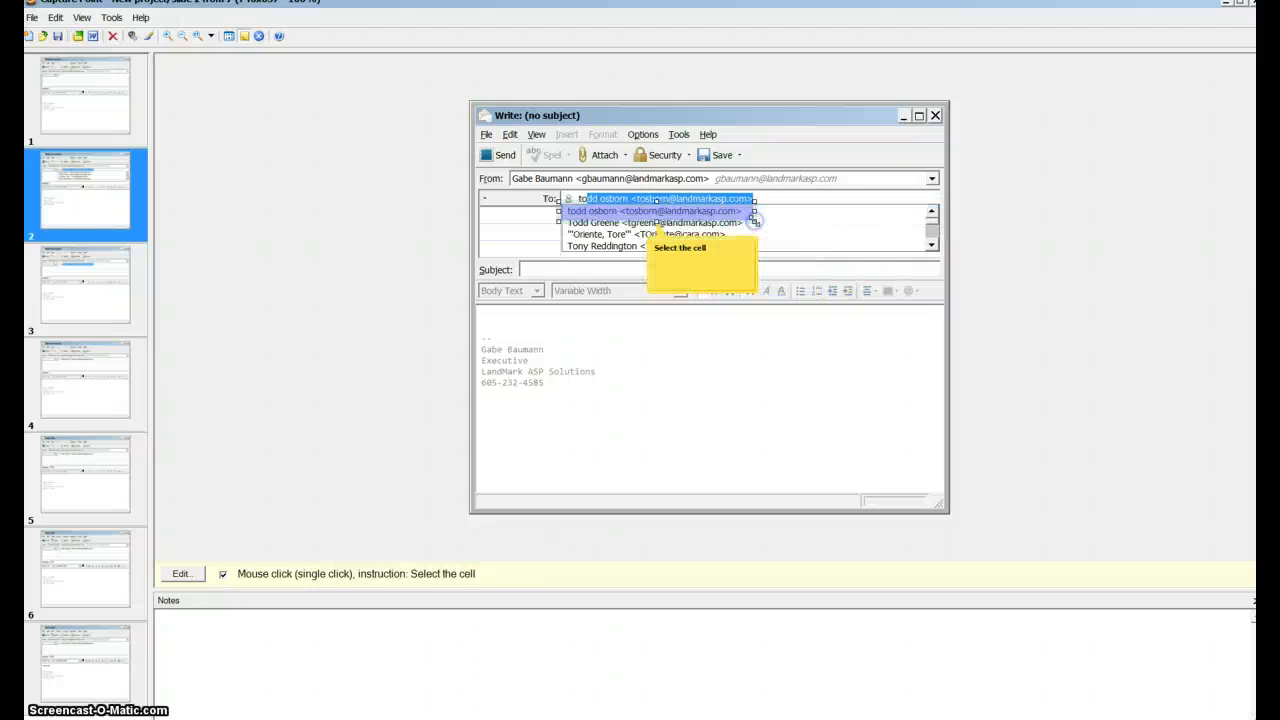
- Reposition slide 2's "Select the cell" callout to the right of the click area
left_click(699, 210)
left_click(699, 210)
left_click(699, 210)
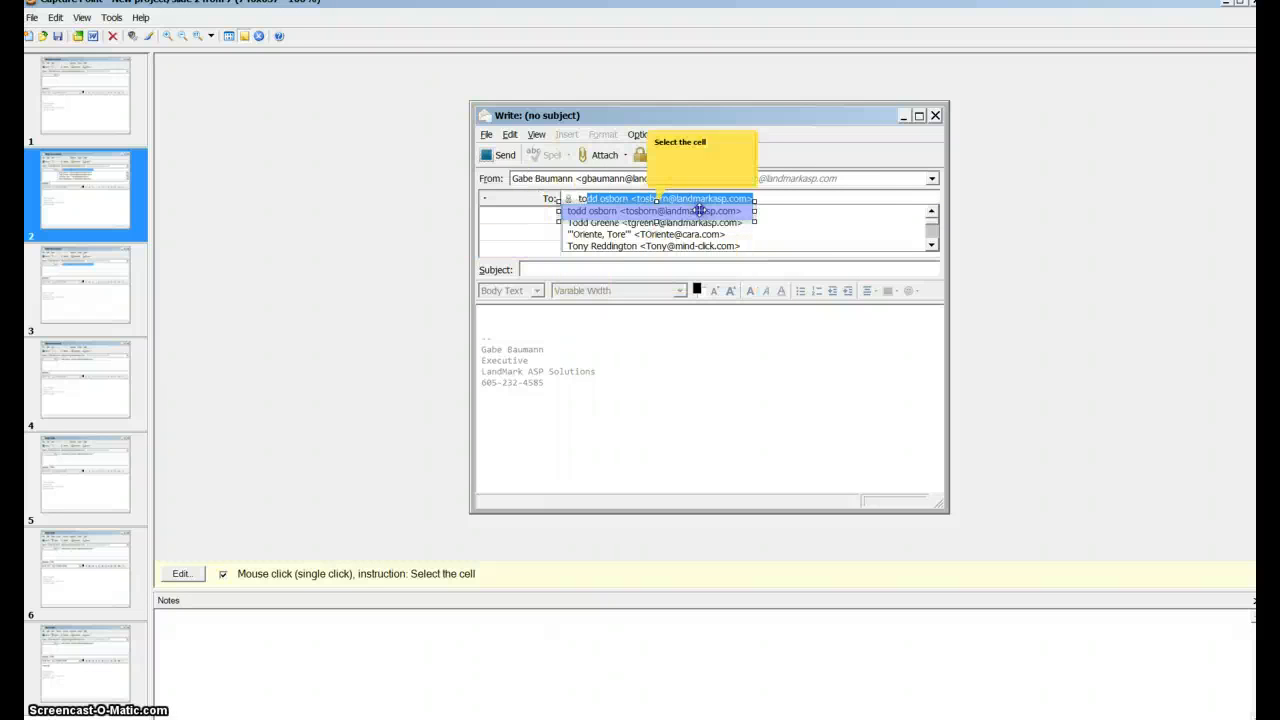
left_click(699, 210)
left_click(699, 210)
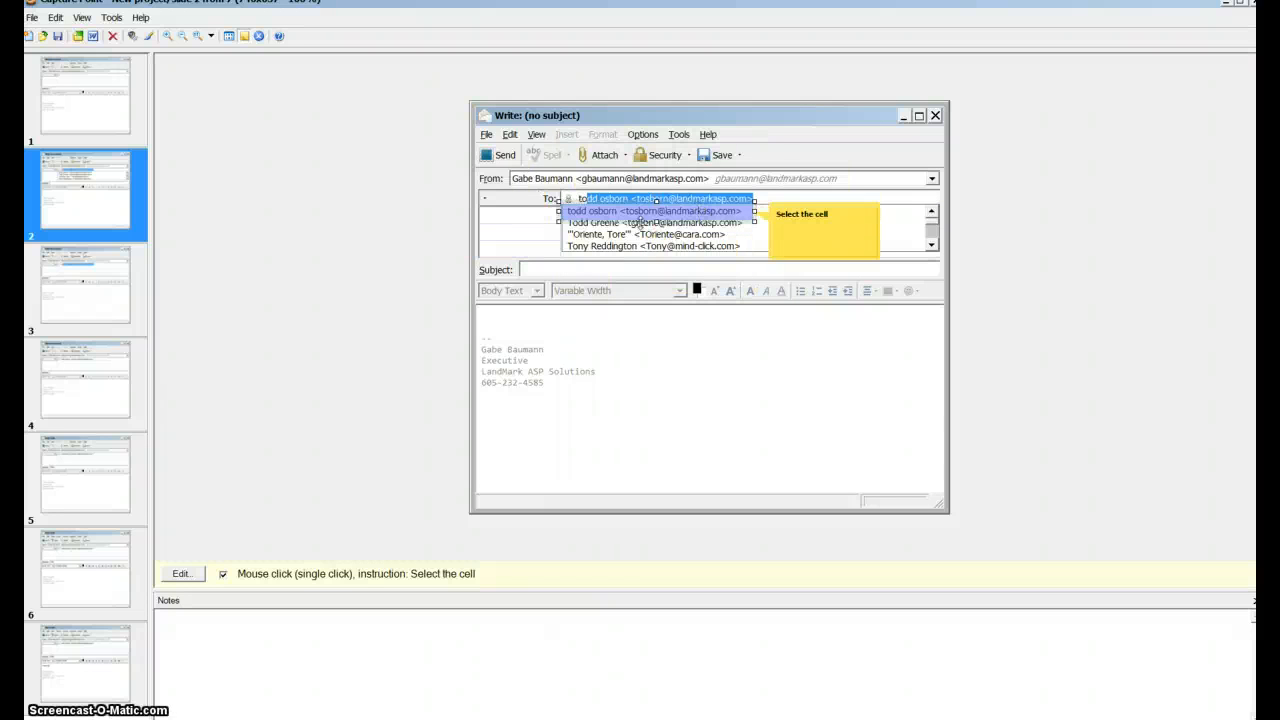
- Go through slides 3 to 6 and move slide 6's 'regards' text input area to the start of the message body
left_click(122, 311)
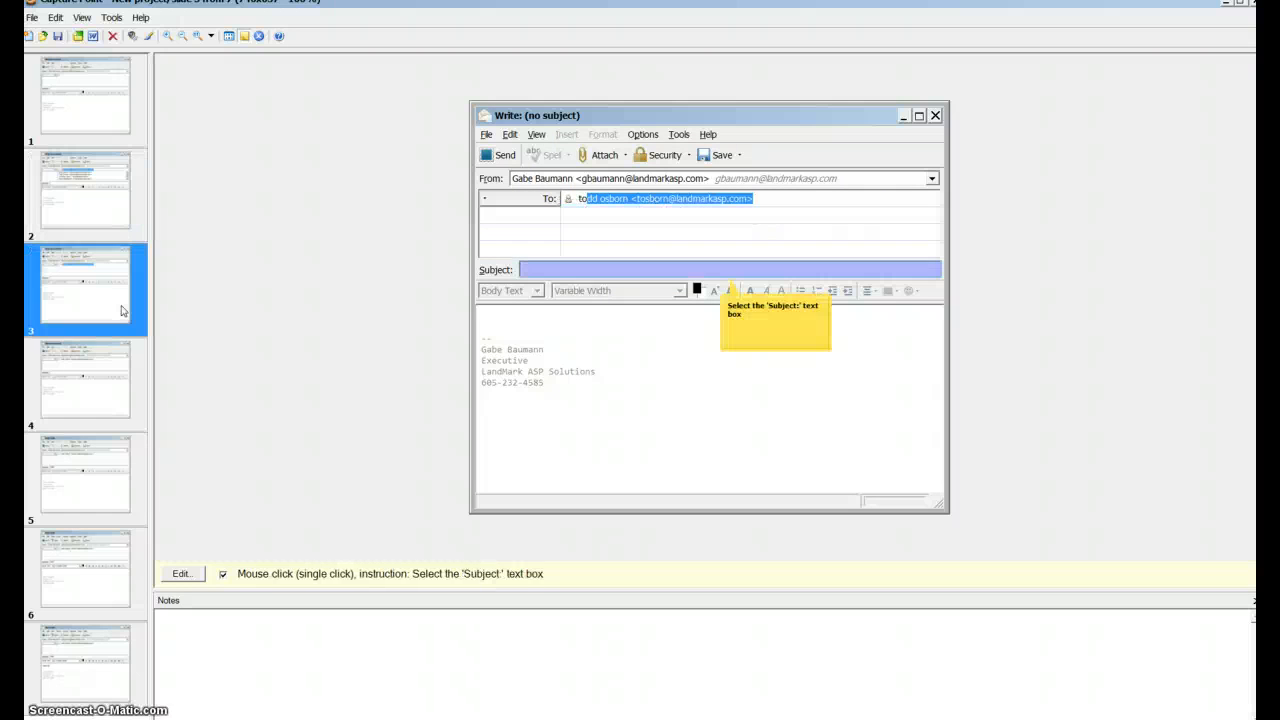
left_click(99, 373)
left_click(104, 458)
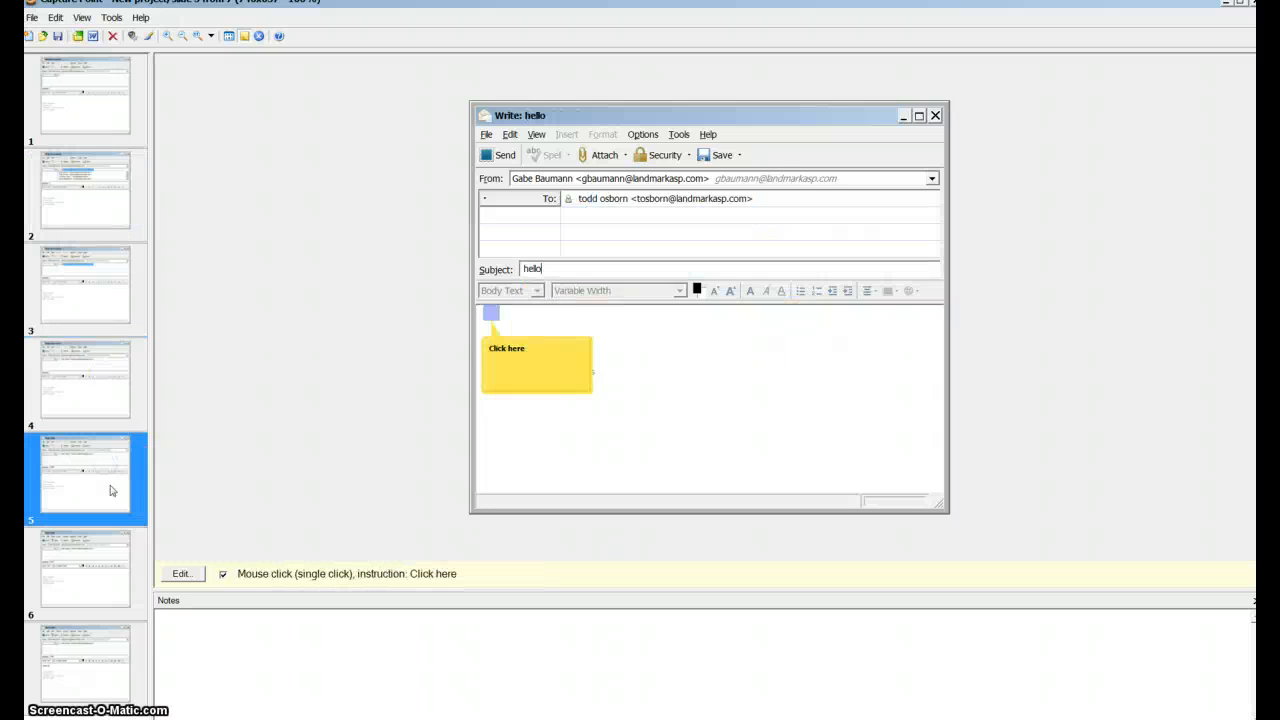
left_click(99, 566)
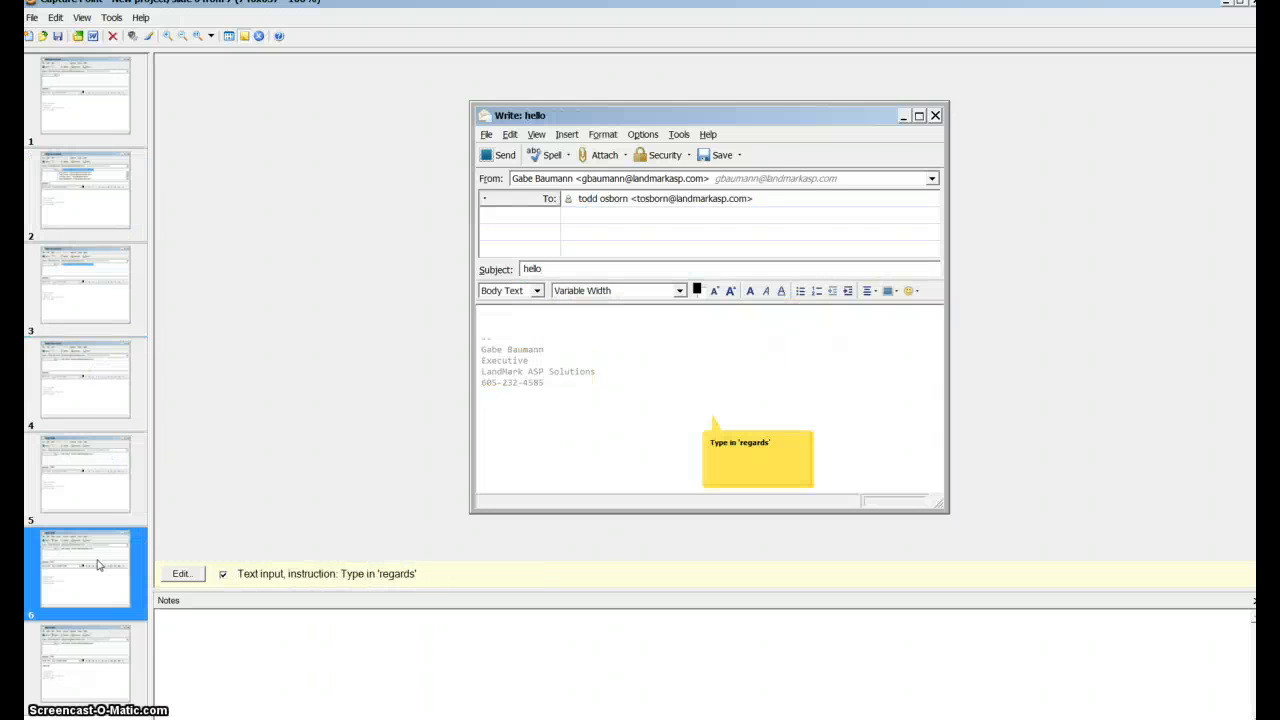
left_click(711, 410)
left_click_drag(711, 410, 487, 321)
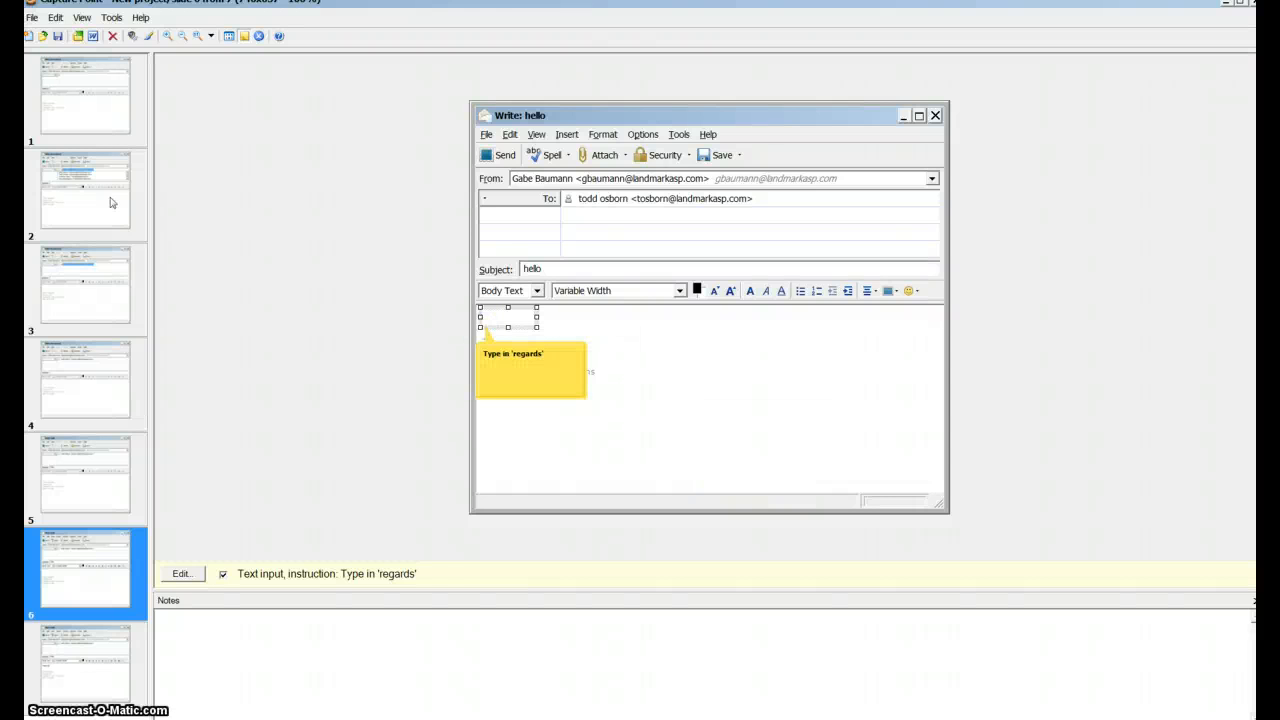
- View the audio recording options for slide 1 and close them without recording
left_click(88, 76)
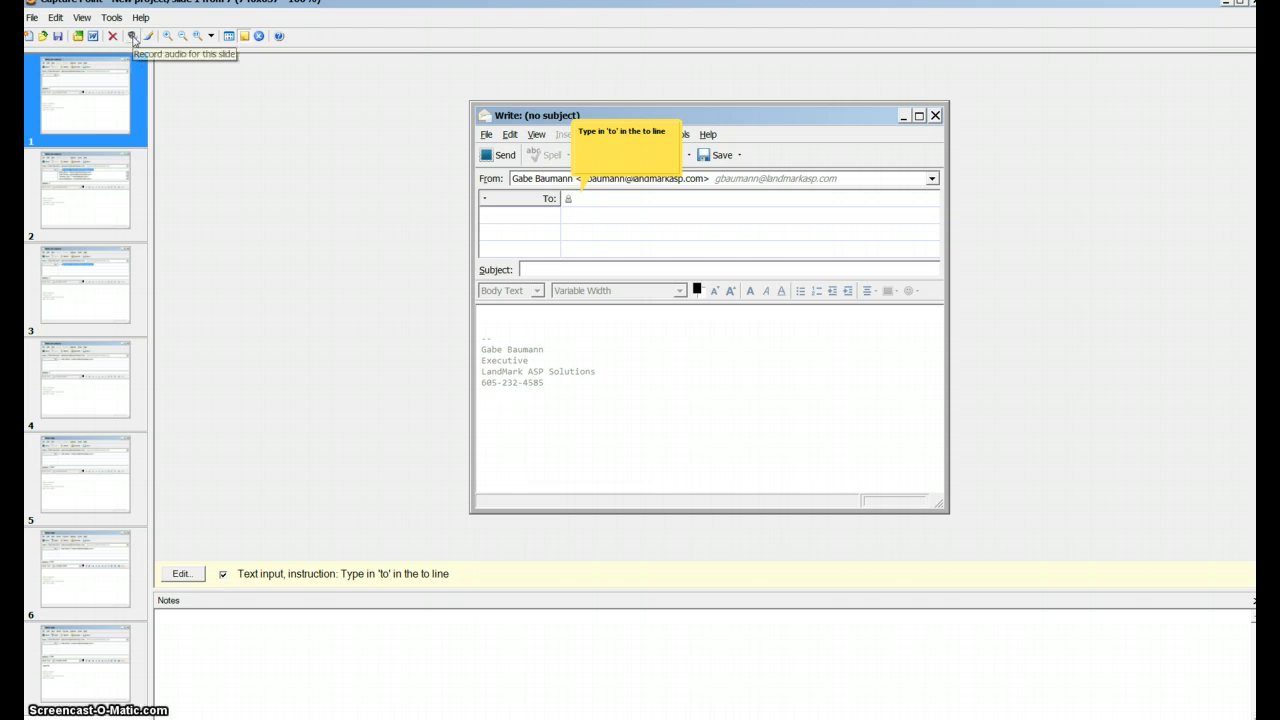
left_click(133, 38)
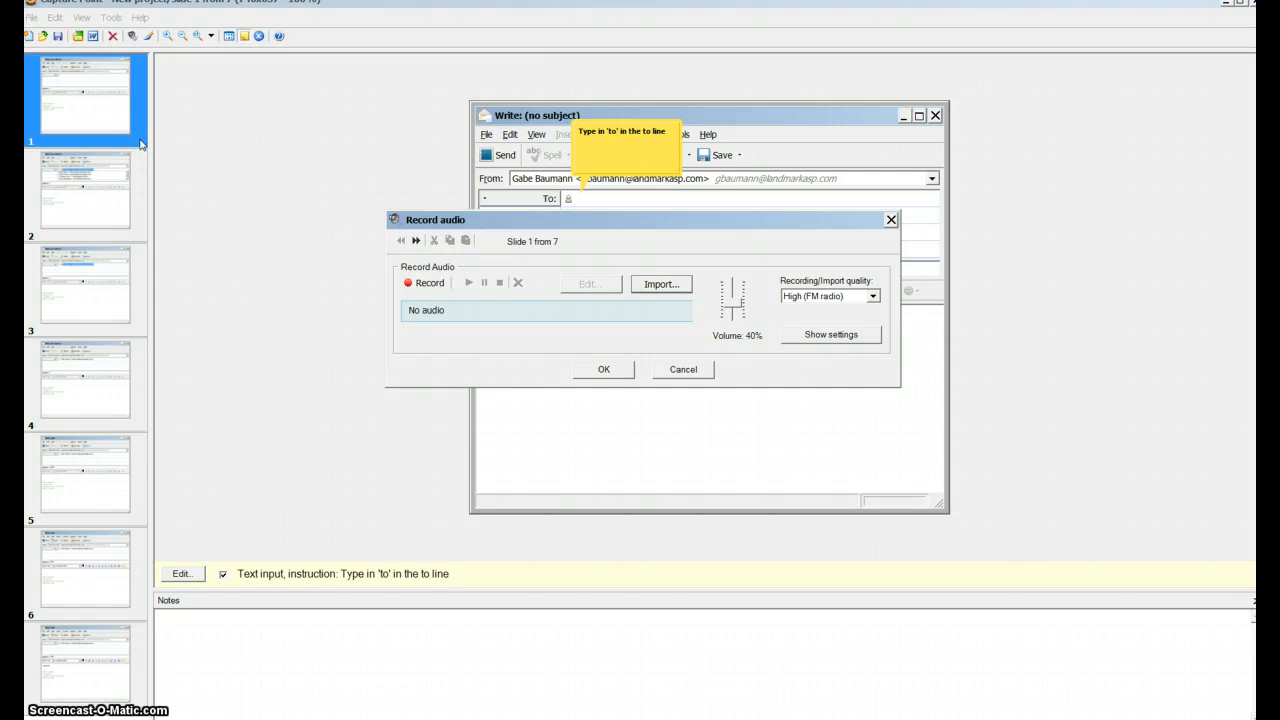
left_click(705, 372)
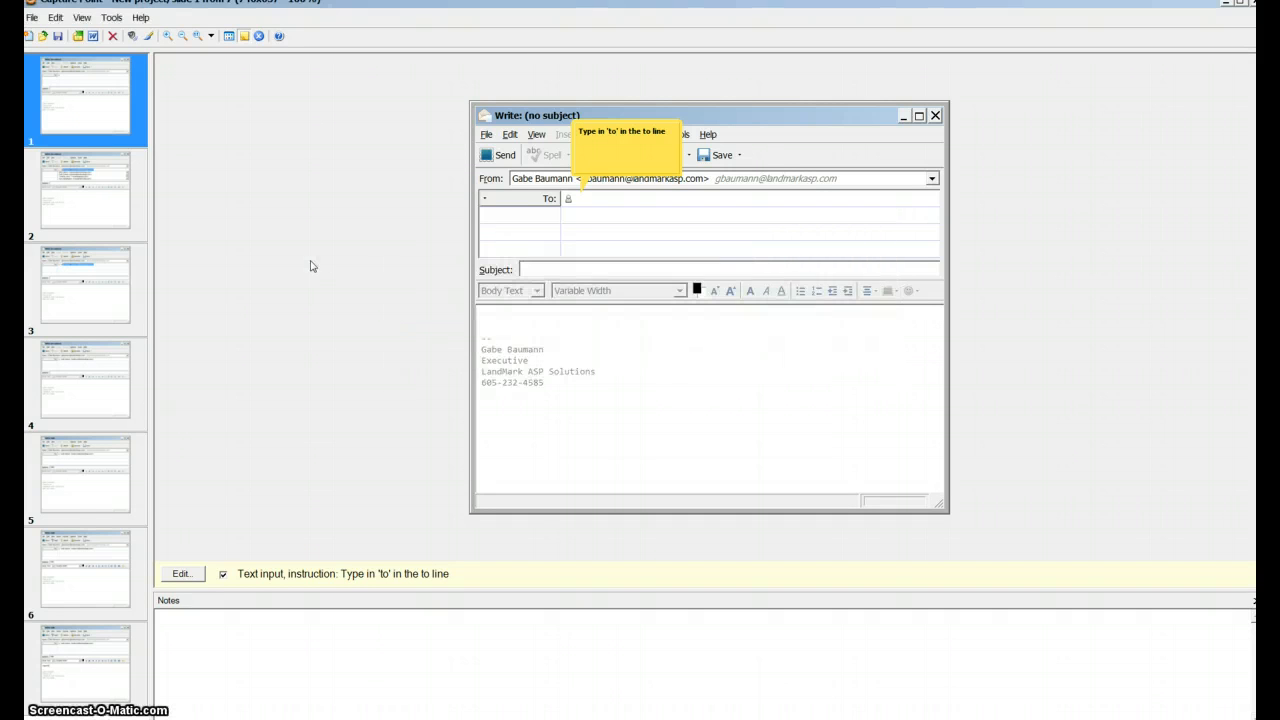
- Fill the first and third blank cells below 'To:' on slide 1's screenshot with yellow-green and save the edited image
left_click(149, 38)
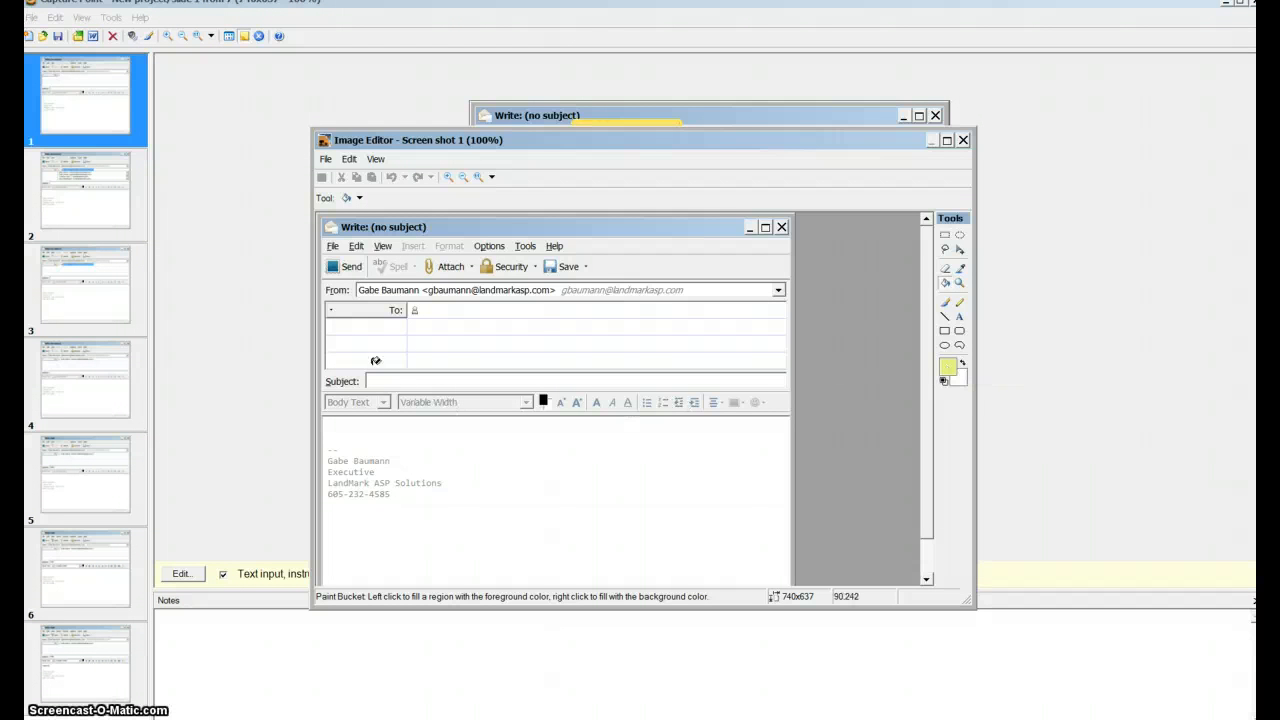
left_click(354, 330)
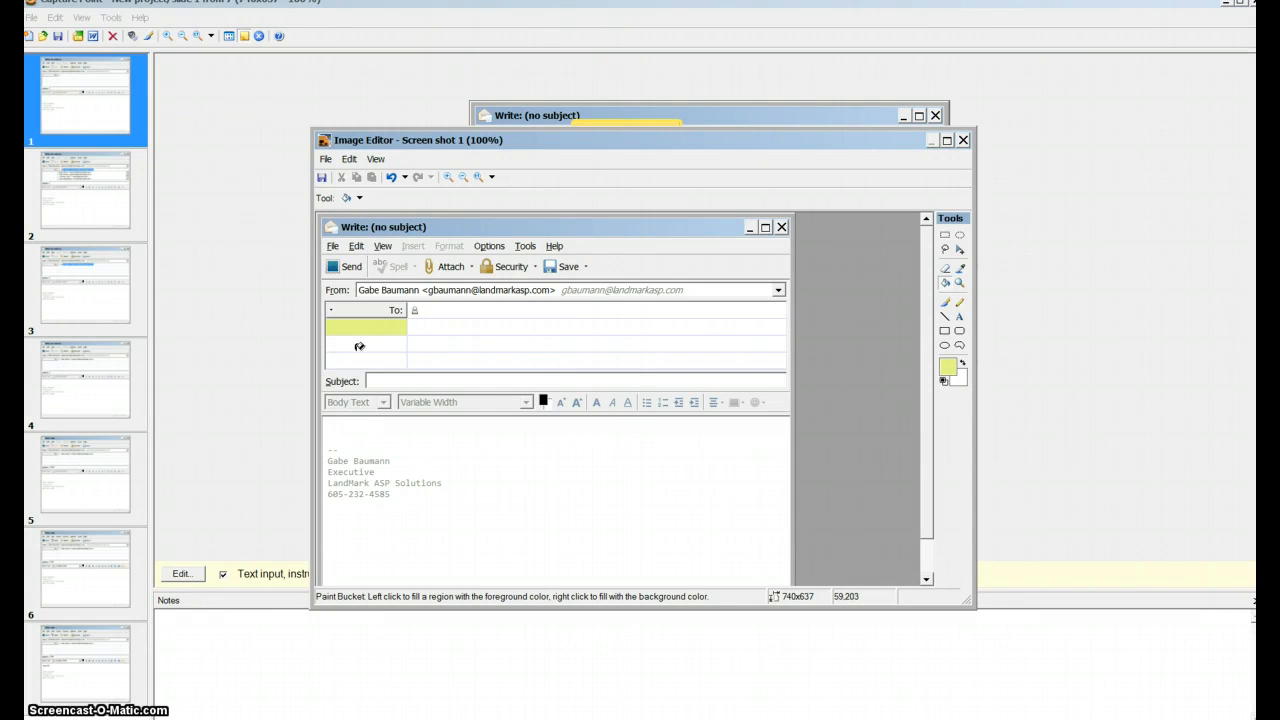
left_click(369, 362)
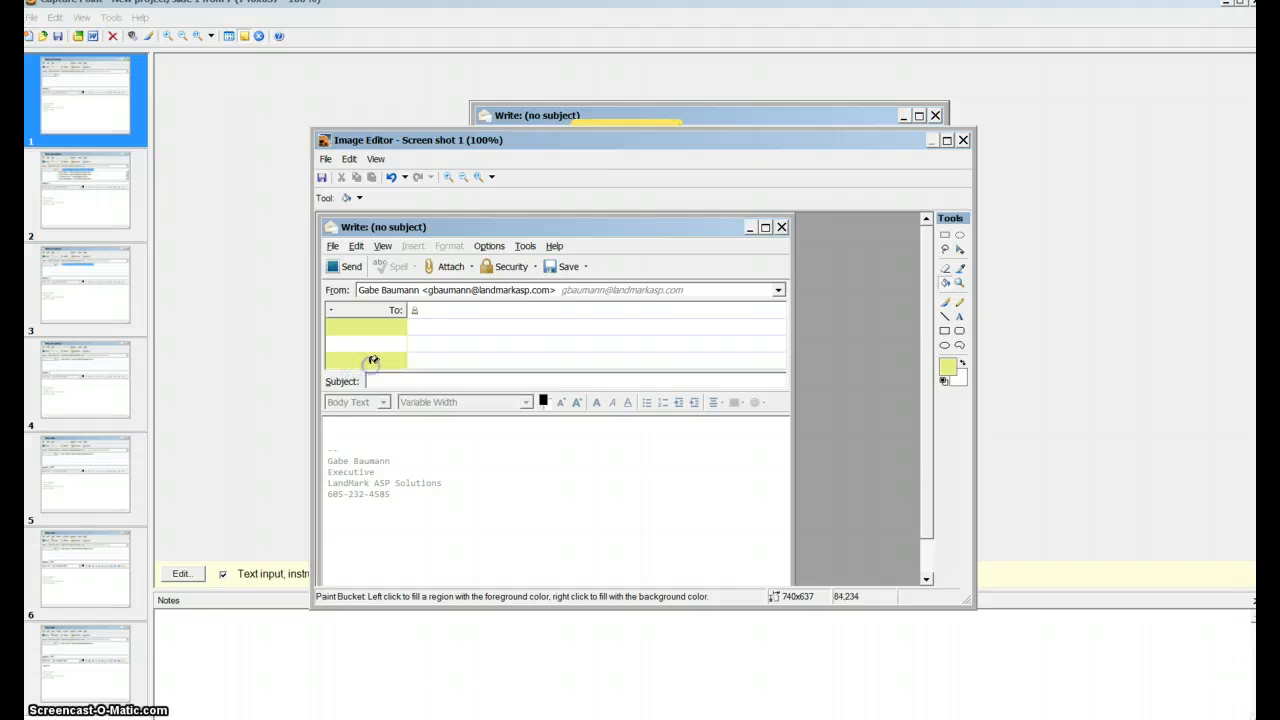
left_click(322, 178)
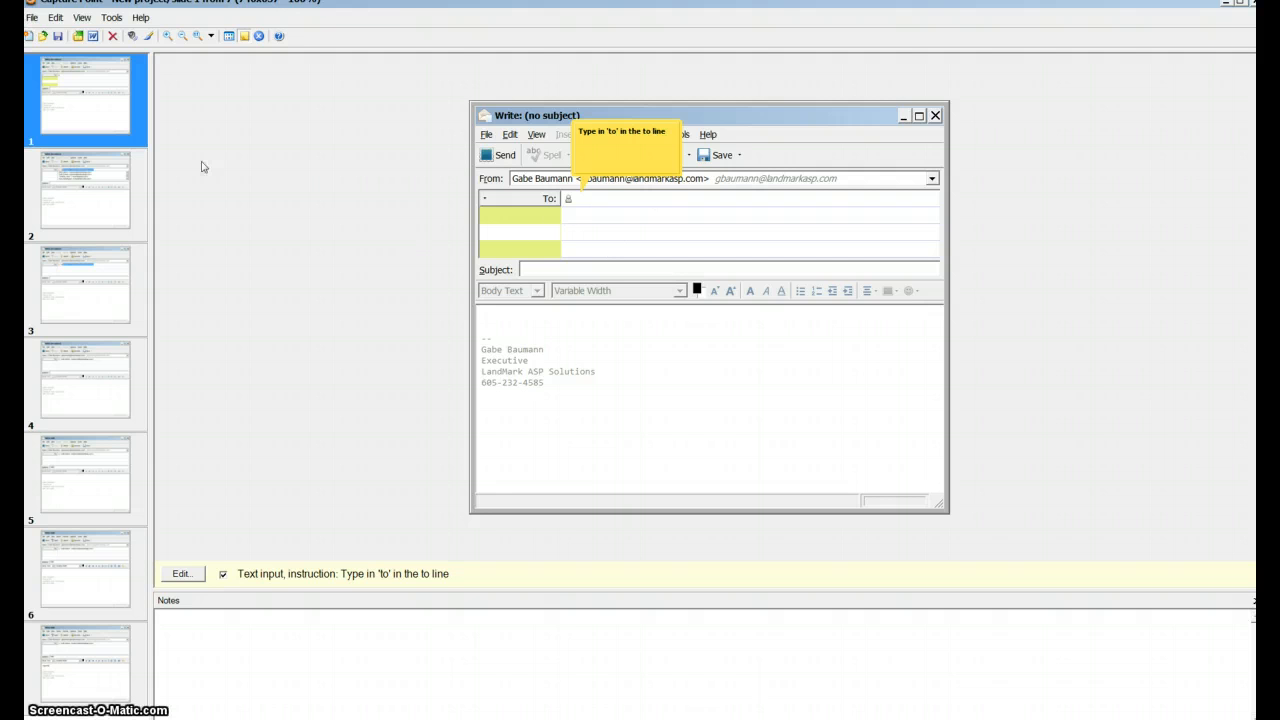
- Export all seven slides to the Word document CaptureProject_20110112 at 4 screens per page, with notes and interactions, and open it in Word
left_click(93, 37)
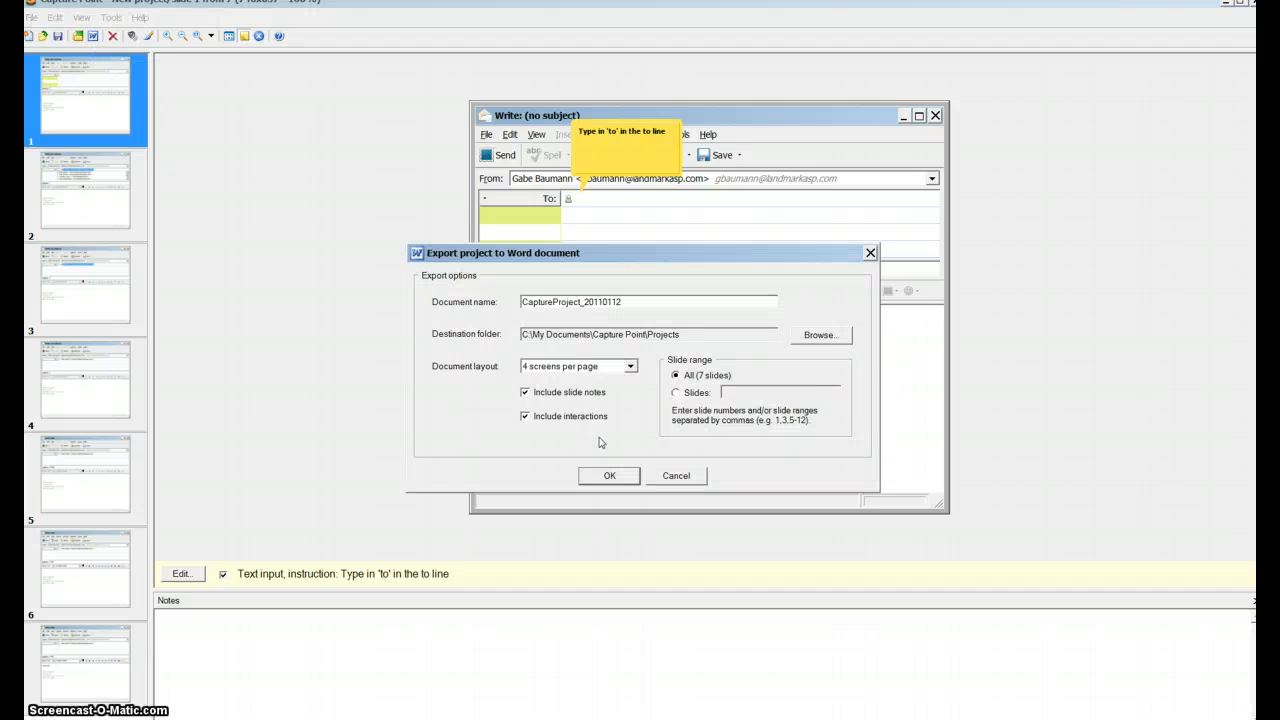
left_click(630, 366)
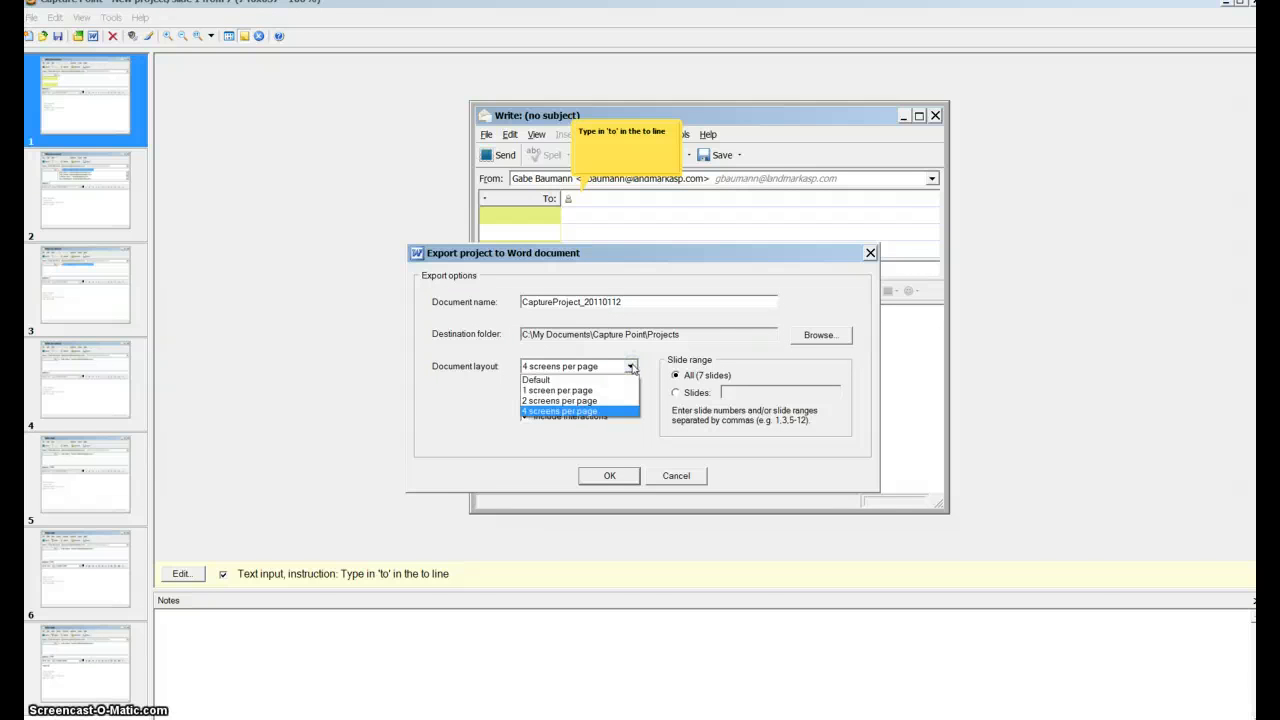
left_click(630, 366)
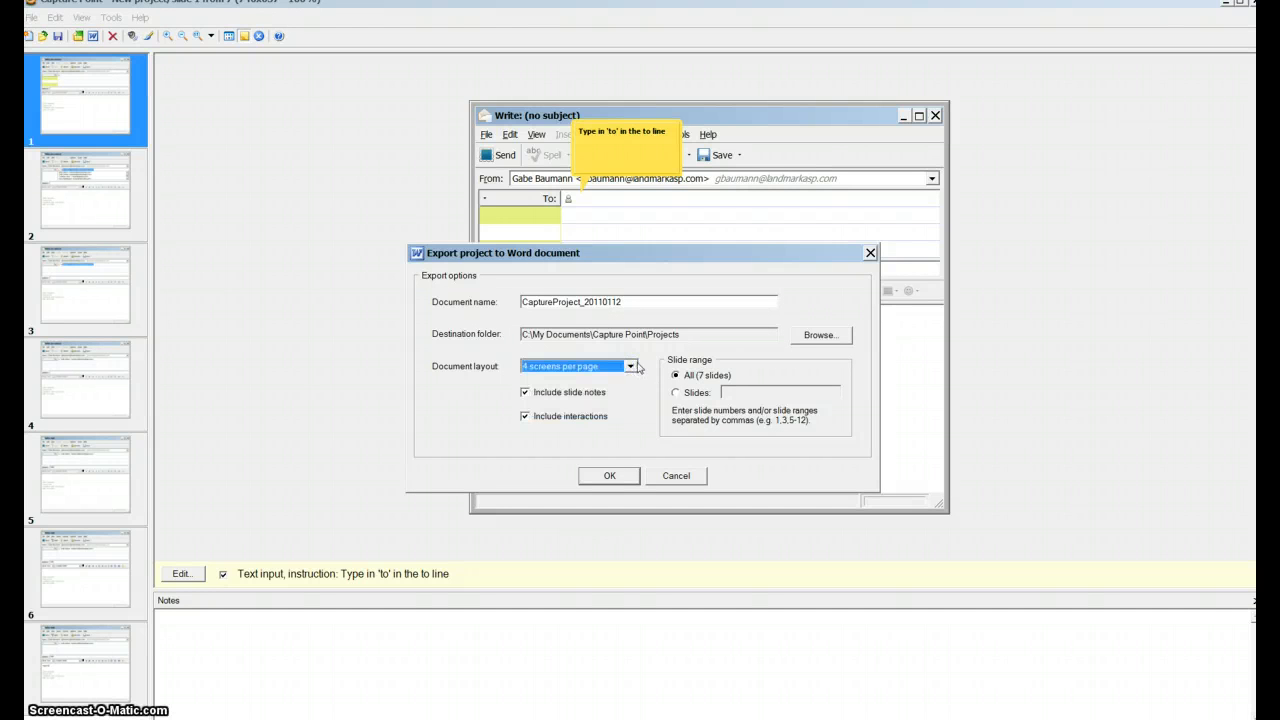
left_click(622, 478)
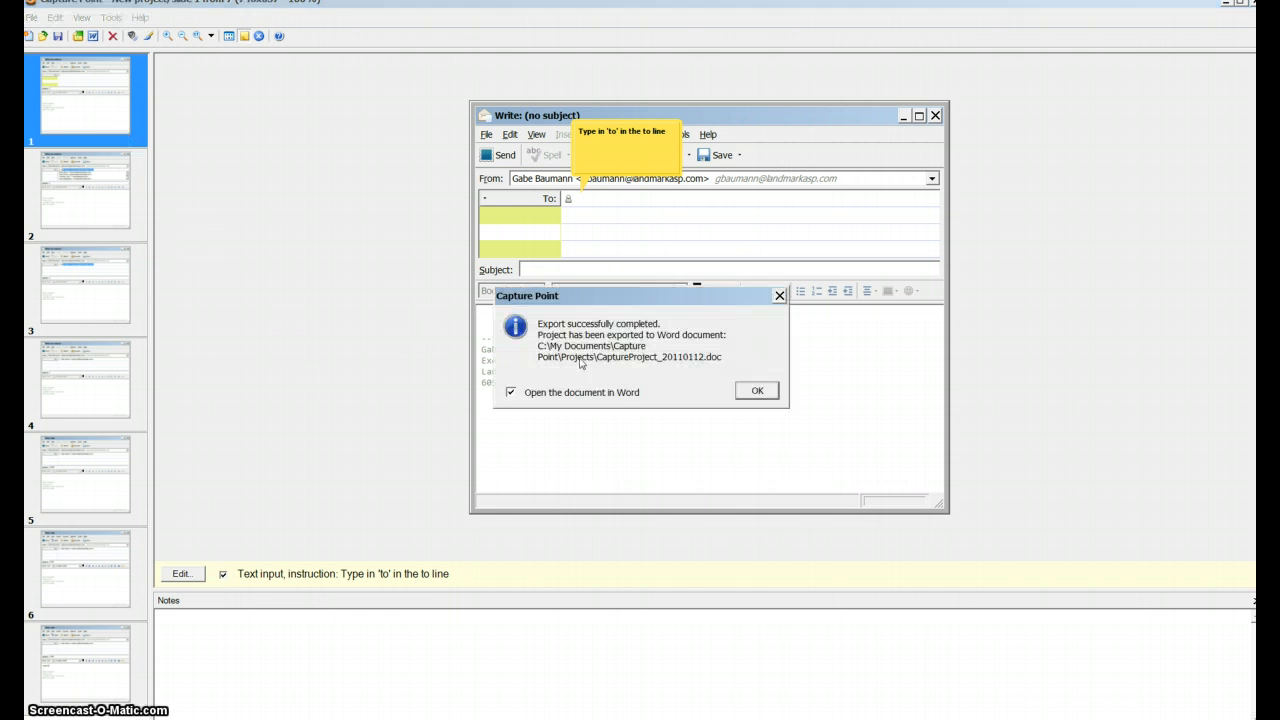
left_click(757, 391)
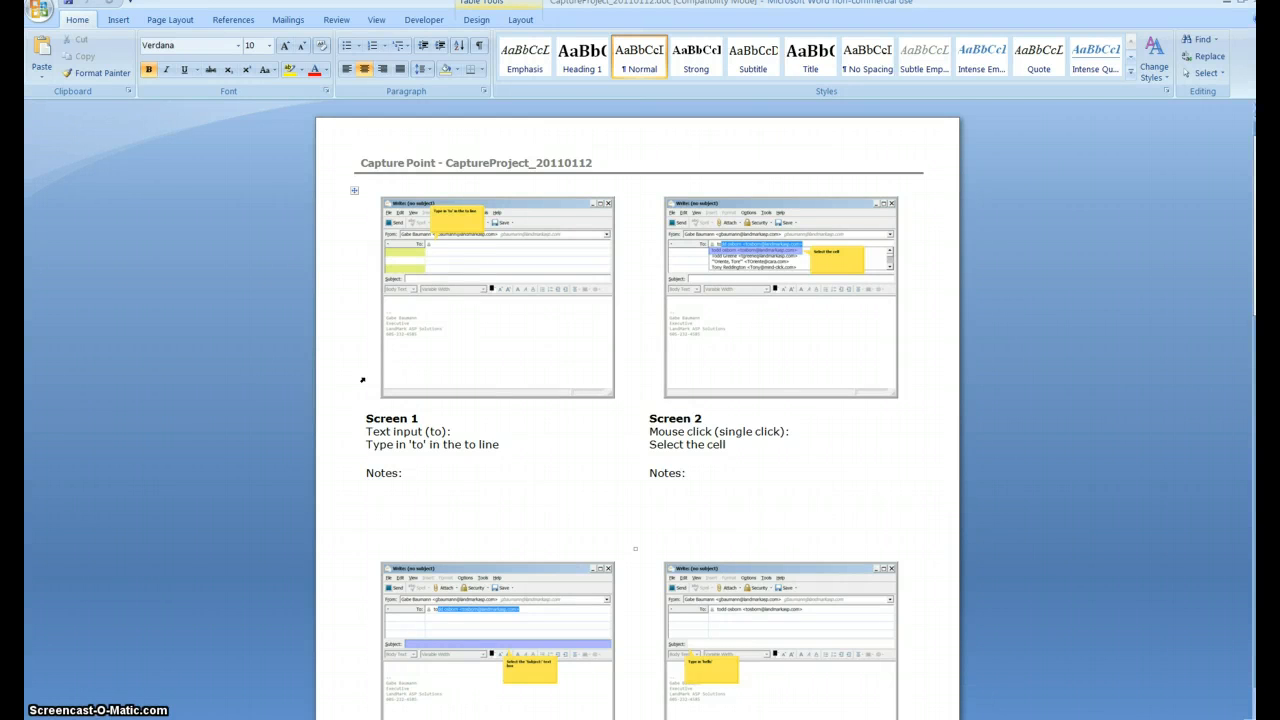
left_click(362, 379)
- Return to Capture Point and save the project as email in the Projects folder, replacing the existing file
key("alt+Tab")
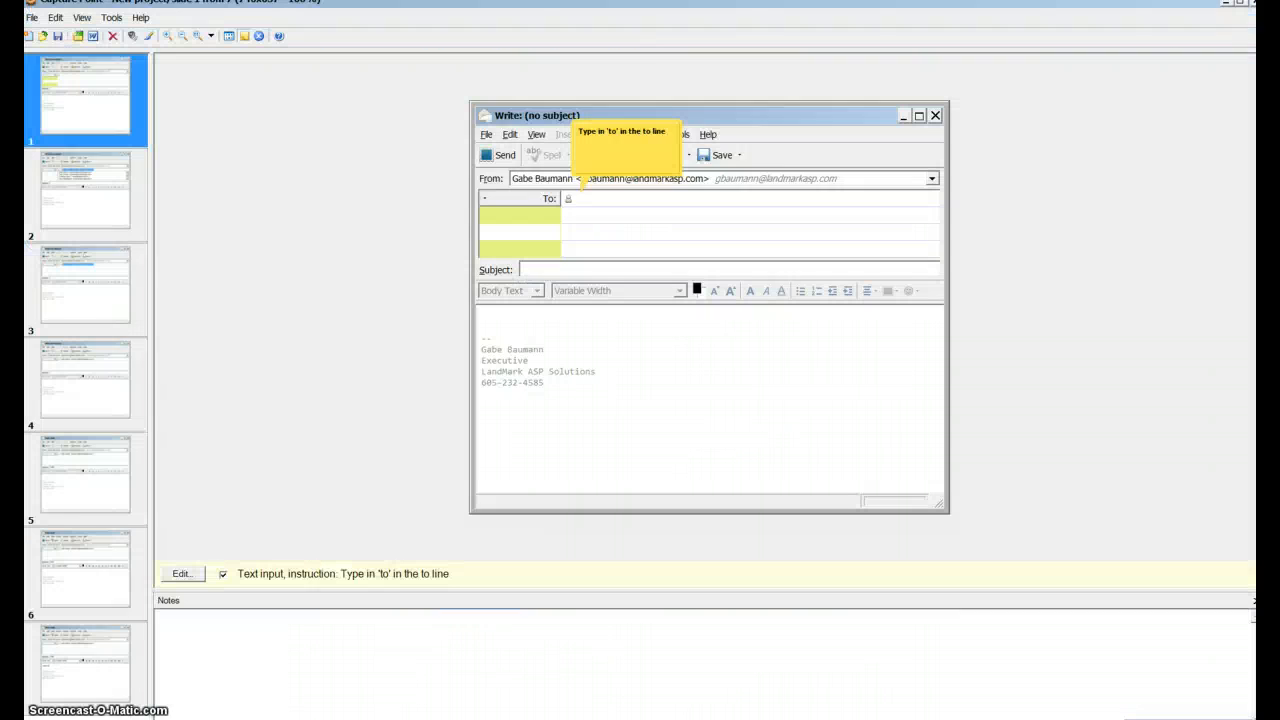
left_click(58, 36)
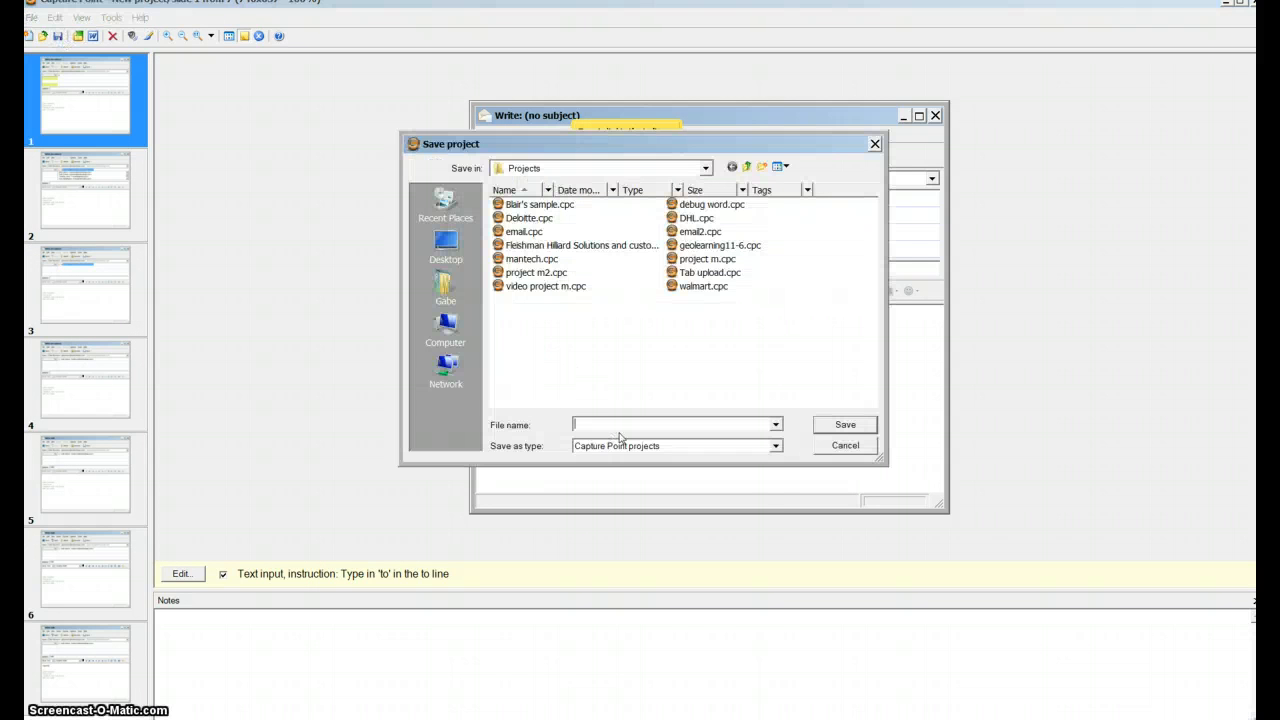
type("email")
left_click(620, 437)
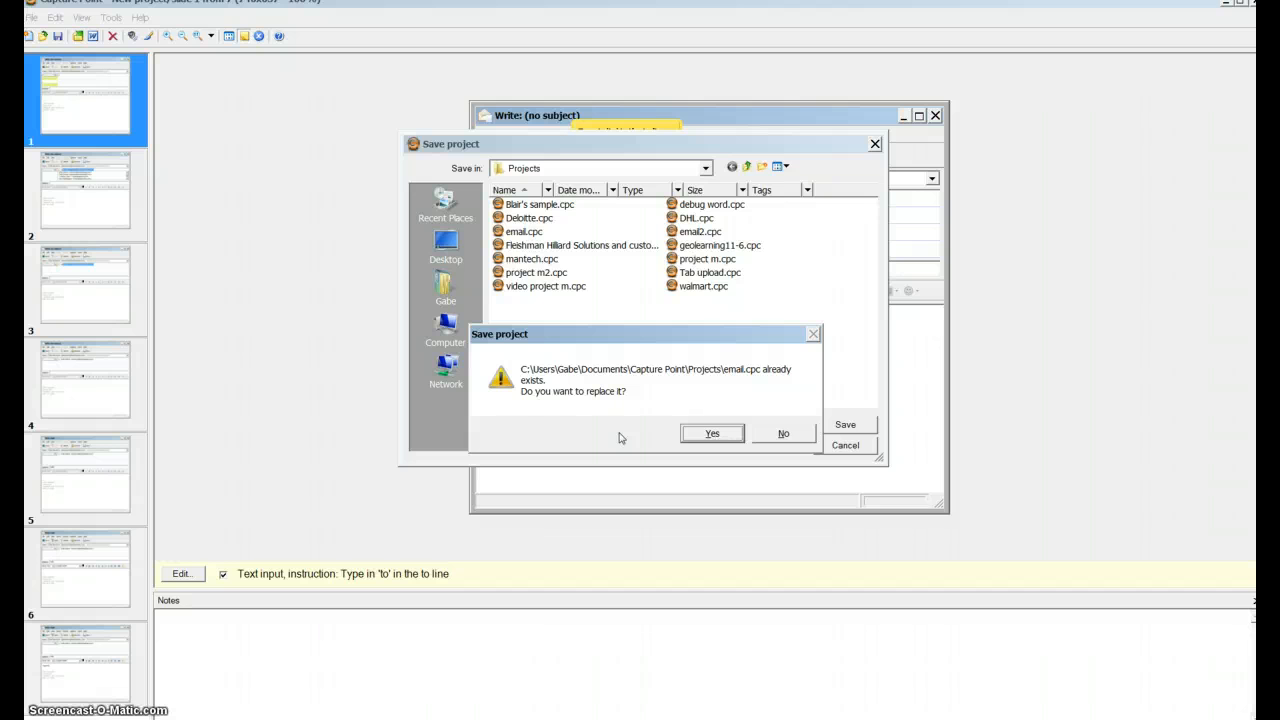
left_click(712, 435)
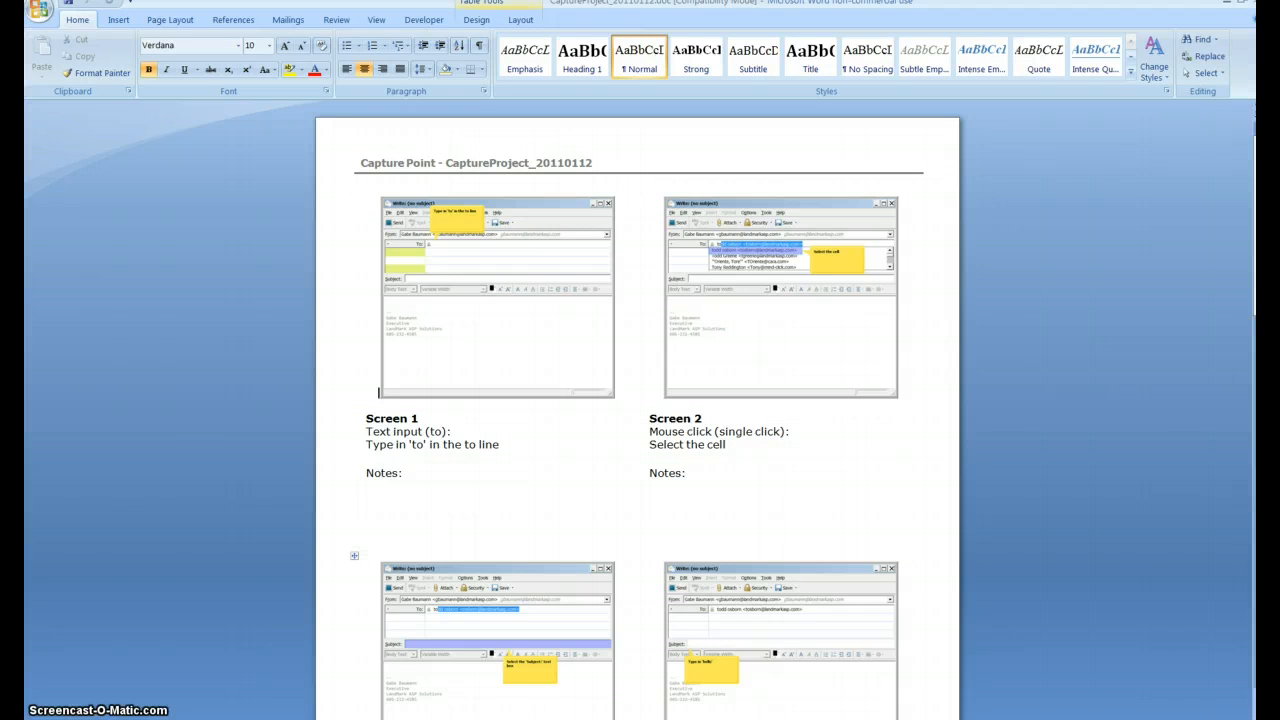
- Switch to Content Point and create a new slide sequence from a Capture Point project, choosing email.cpc as the import file
key("alt+Tab")
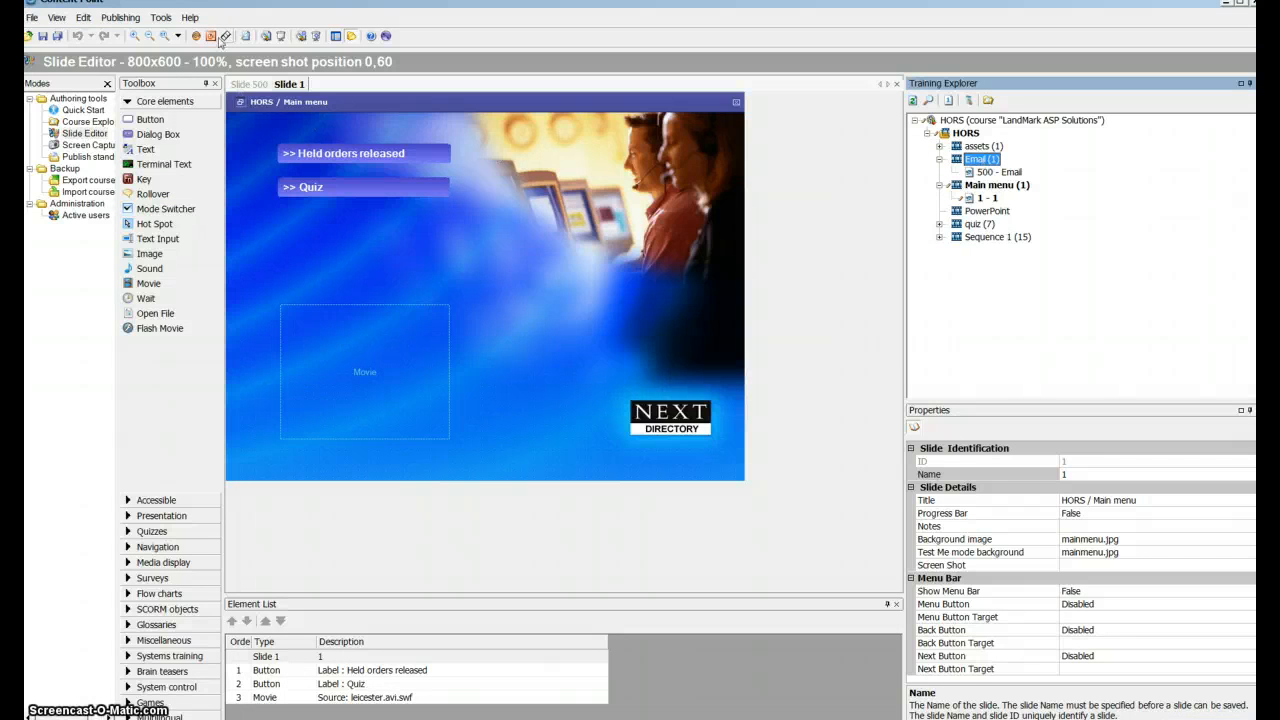
left_click(197, 37)
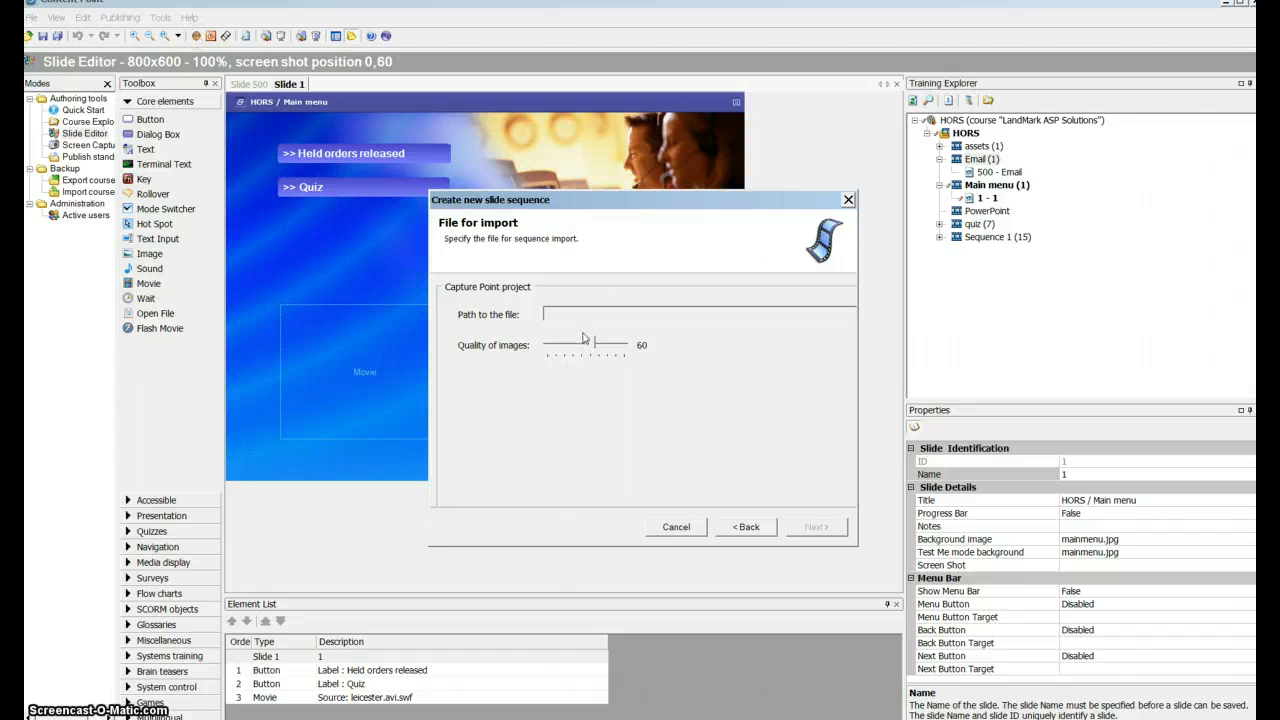
left_click_drag(648, 203, 535, 149)
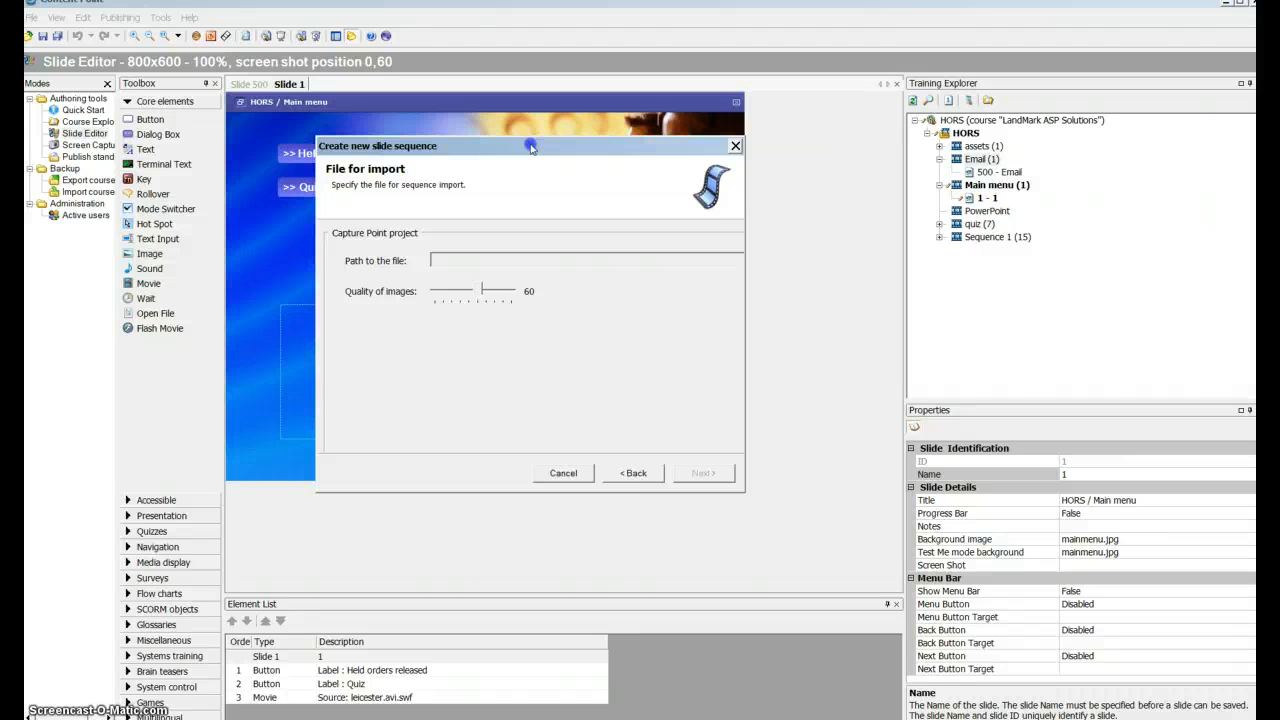
left_click(618, 478)
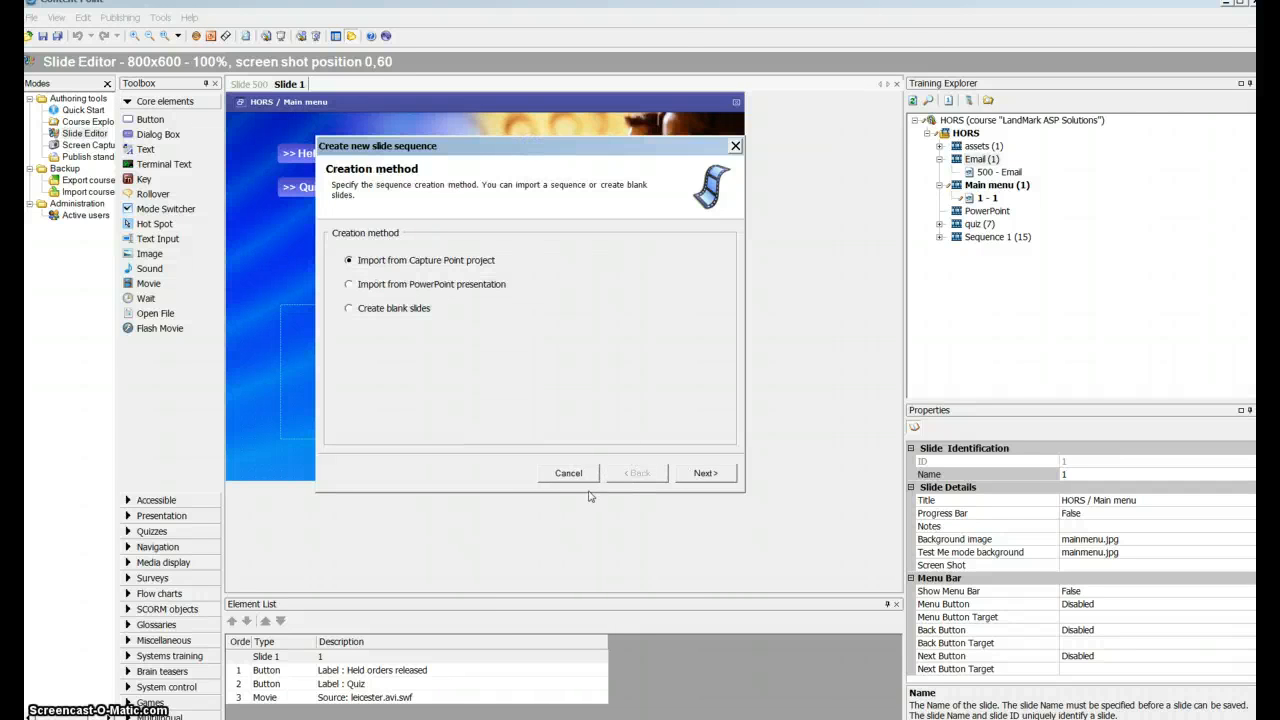
left_click(727, 473)
left_click(680, 262)
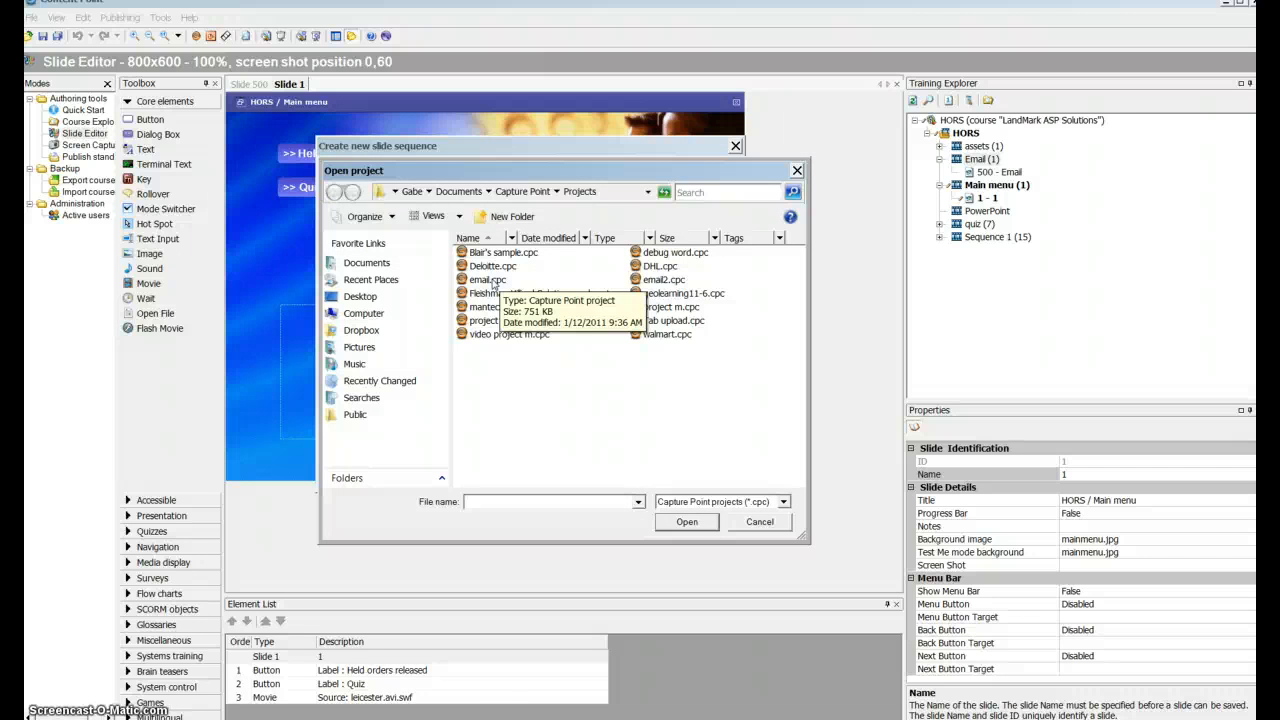
double_click(494, 281)
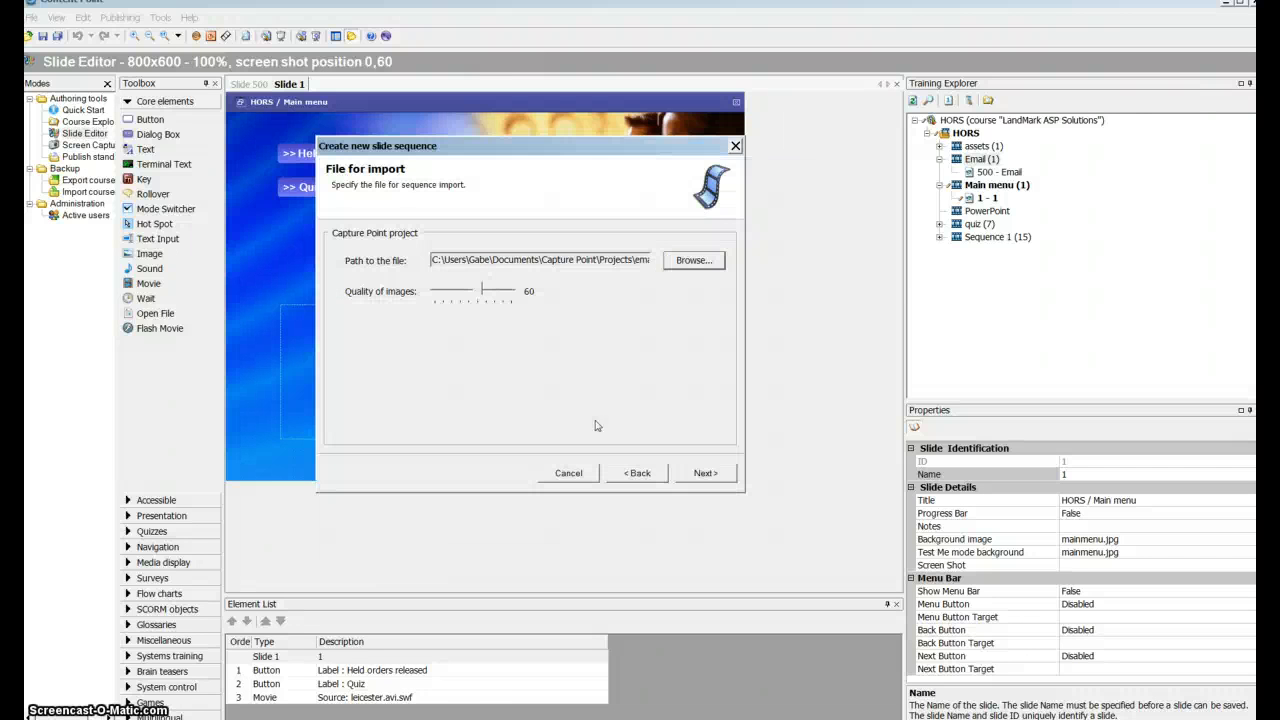
- Import all seven slides into the Email sequence, keeping the default Capture Point conversion options, and close the wizard
left_click(708, 473)
left_click(708, 472)
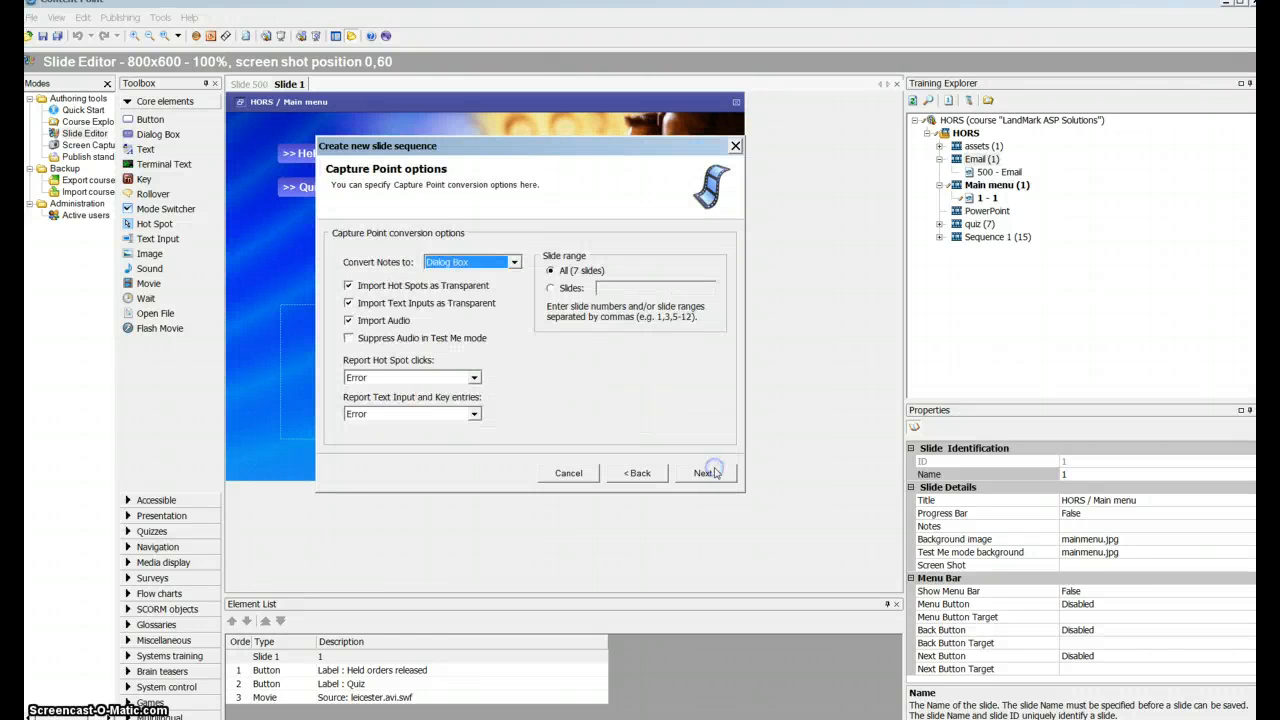
left_click(708, 472)
left_click(708, 472)
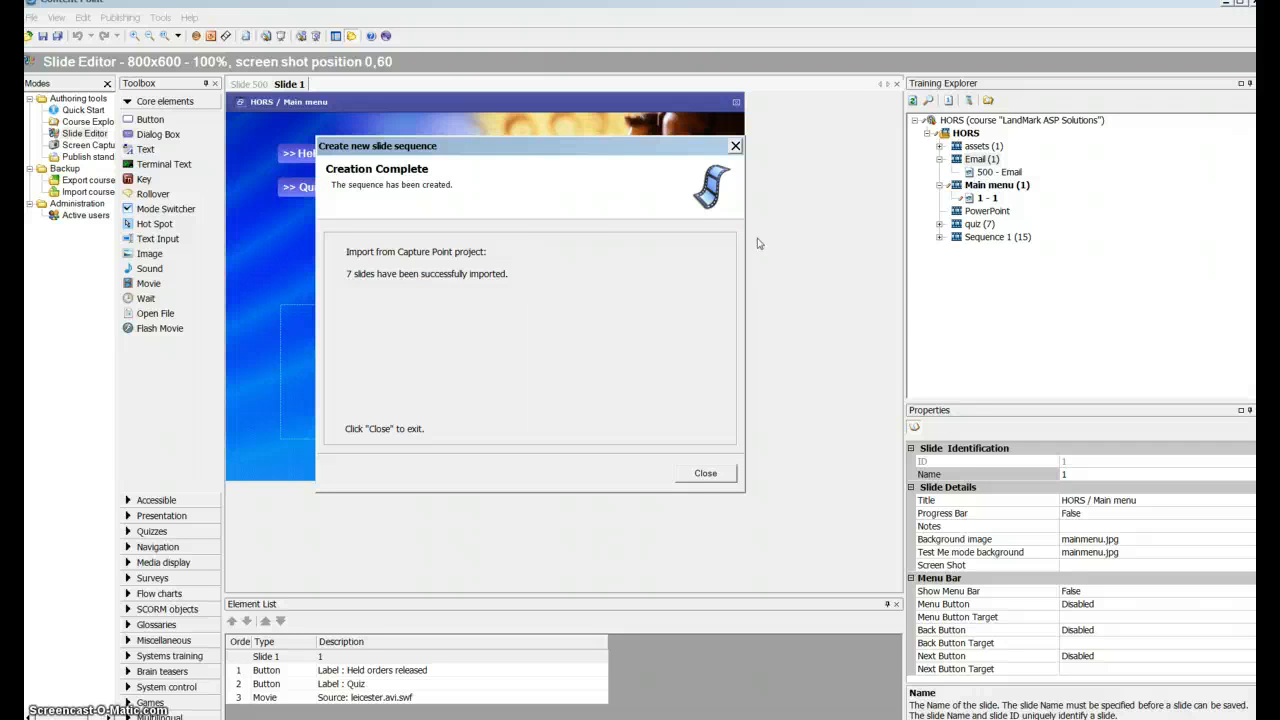
left_click(708, 472)
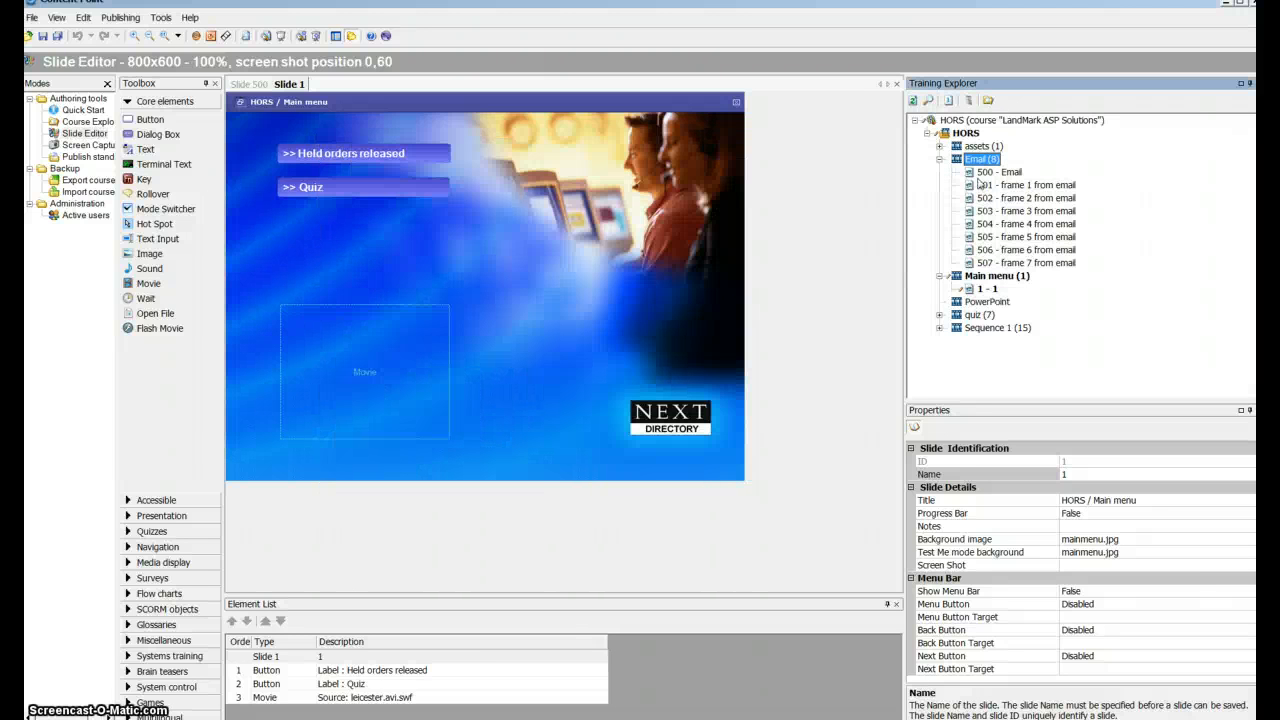
- Open imported slide 501 and inspect the text input area on its 'To:' line
left_click(1009, 189)
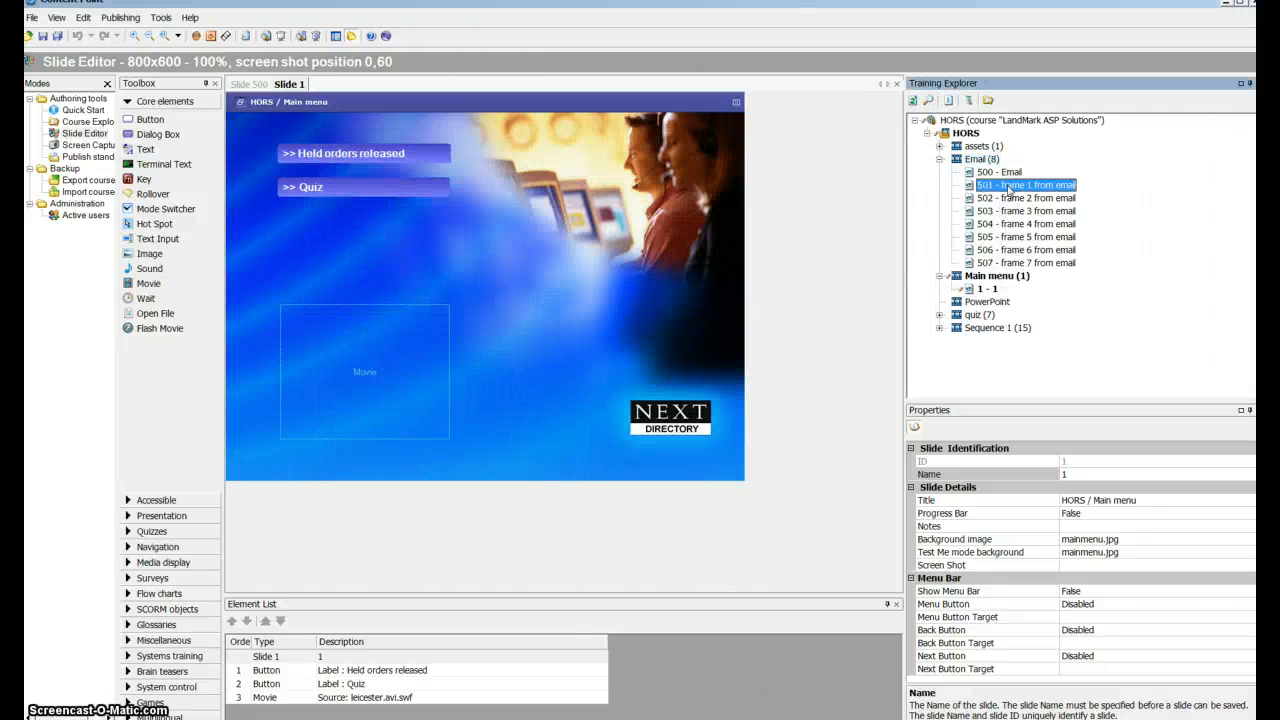
double_click(1009, 189)
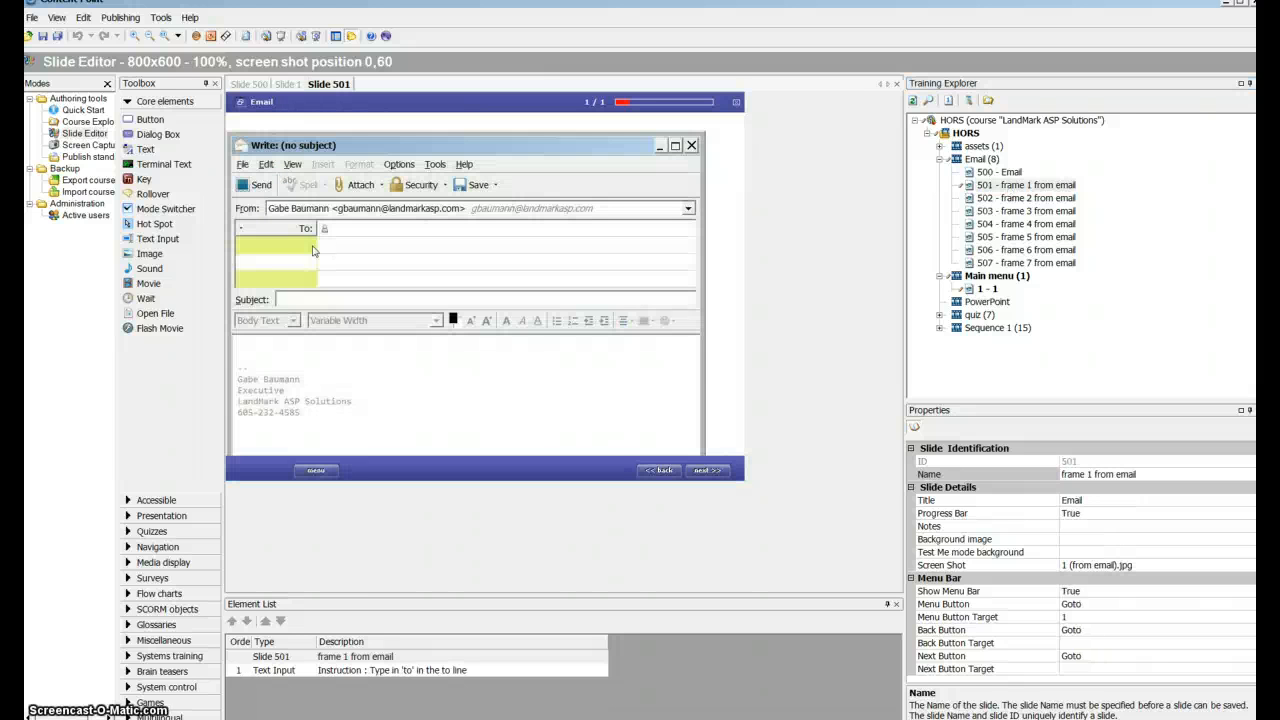
left_click(363, 236)
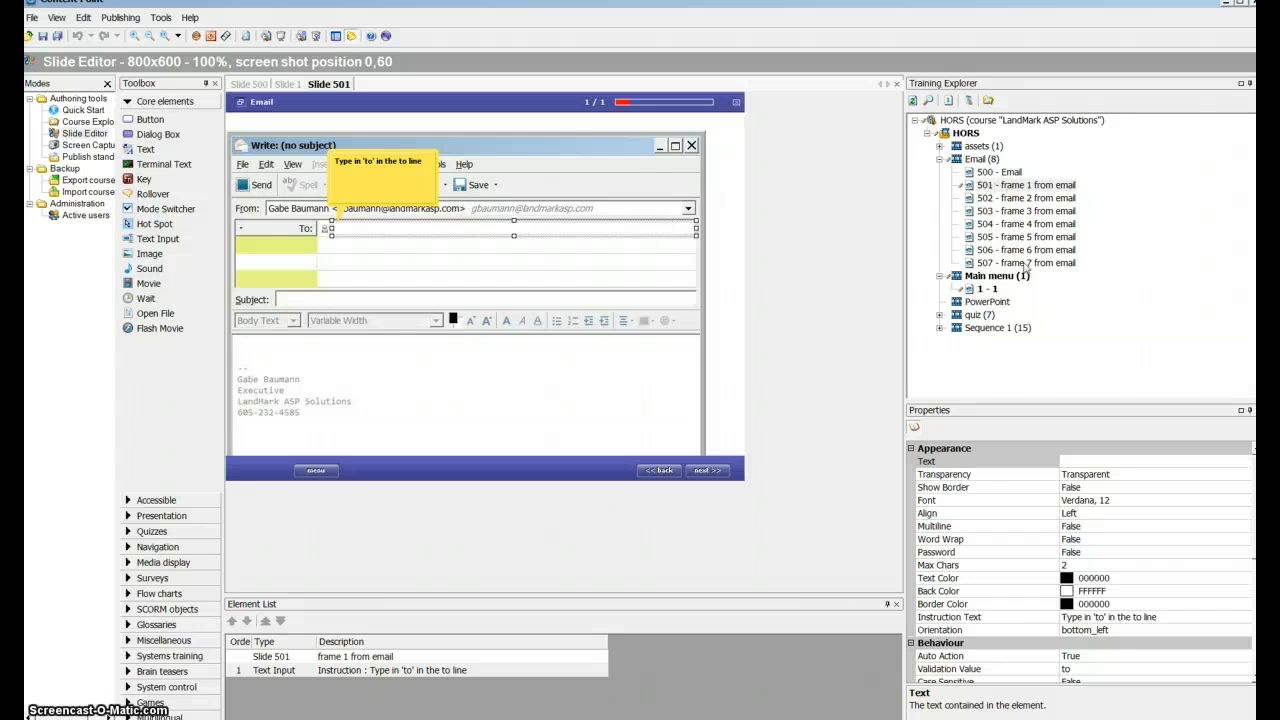
- Open slide 500 and set the target slide of its 'show me' button to 501
left_click(986, 174)
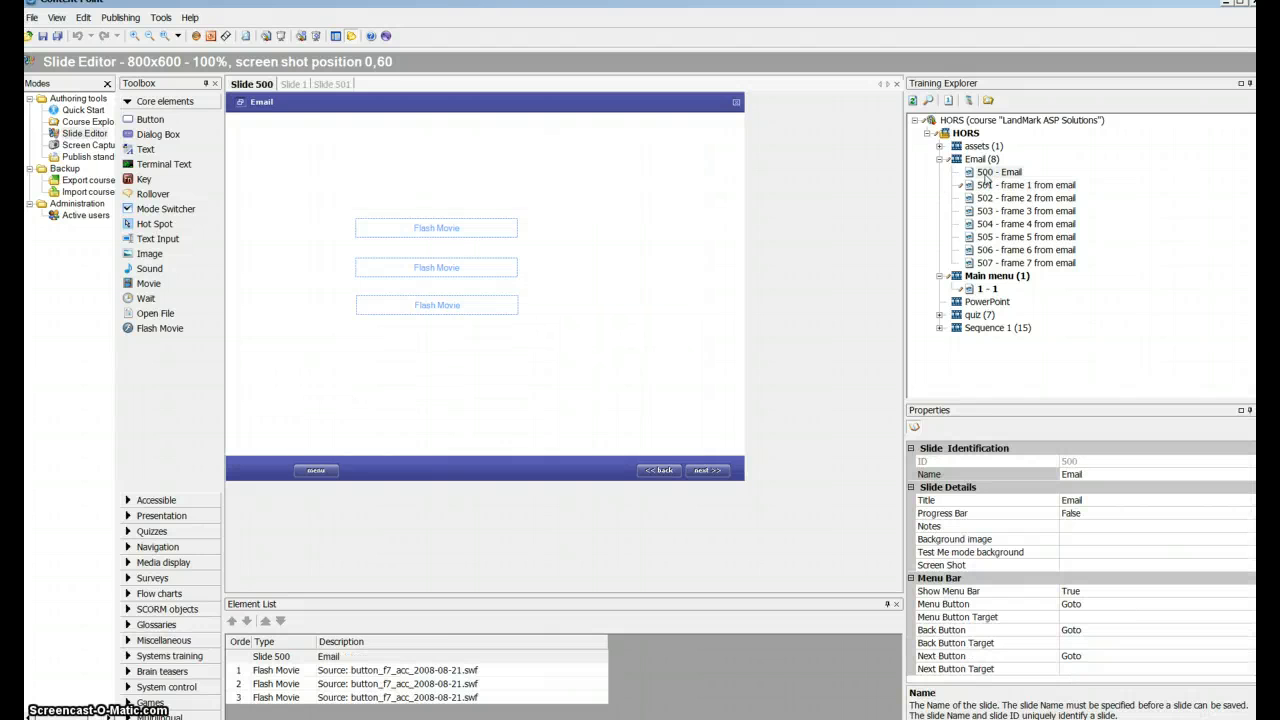
left_click(393, 233)
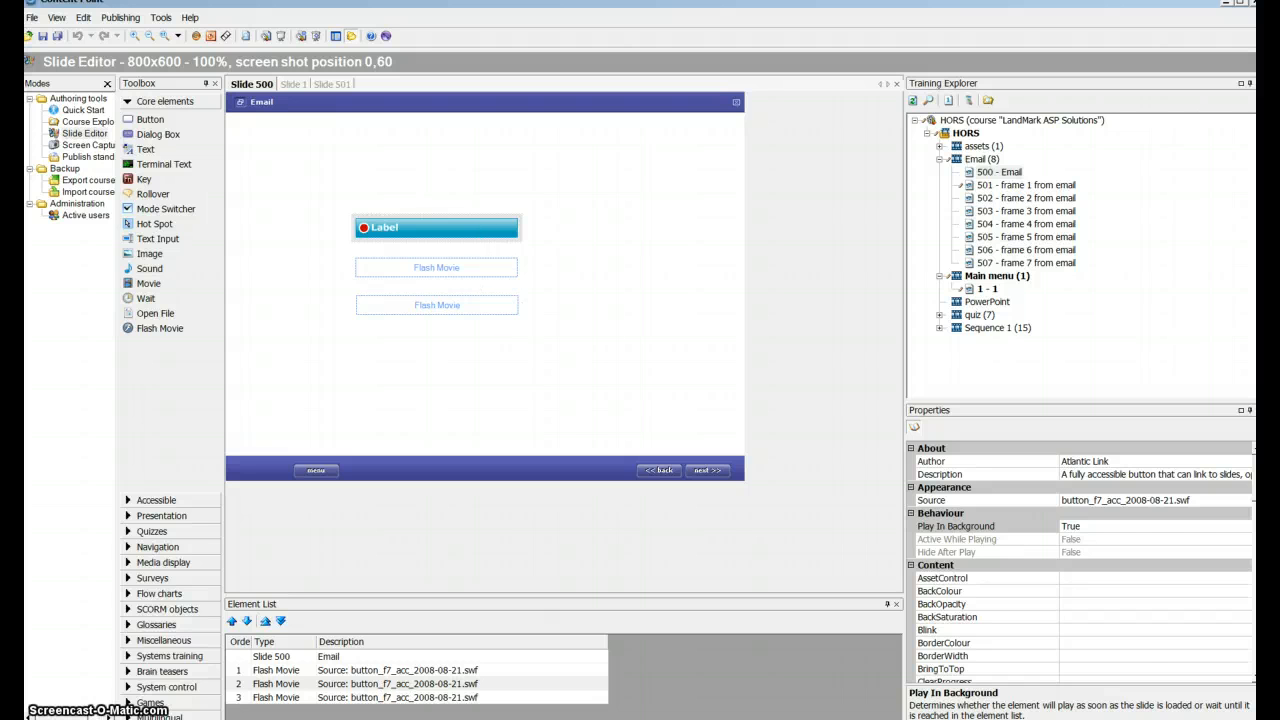
scroll(1164, 495, "down", 10)
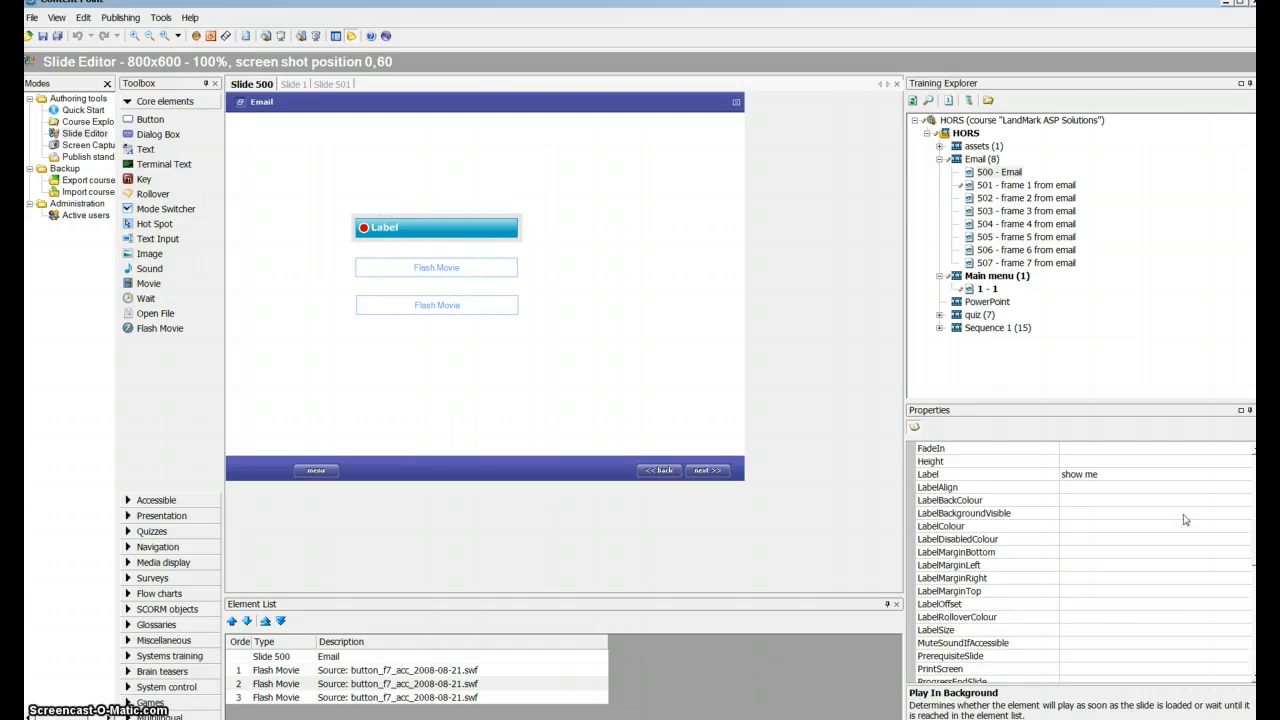
scroll(1075, 535, "down", 8)
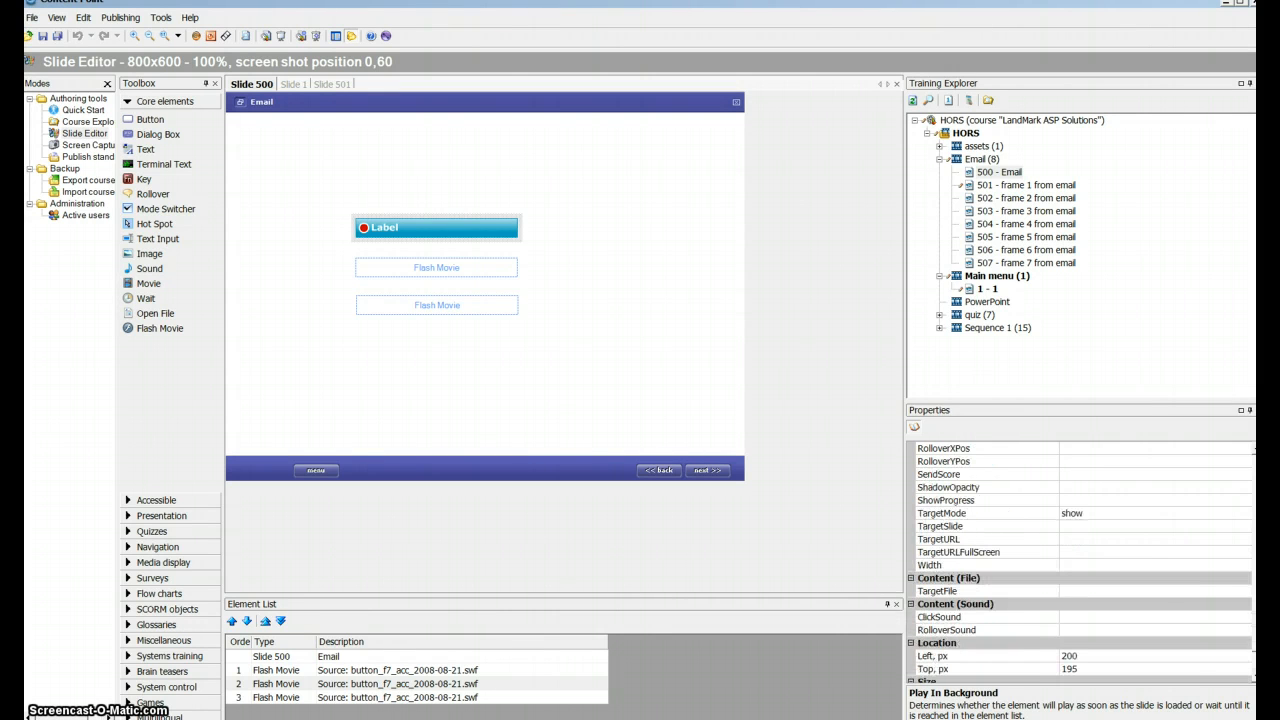
left_click(990, 526)
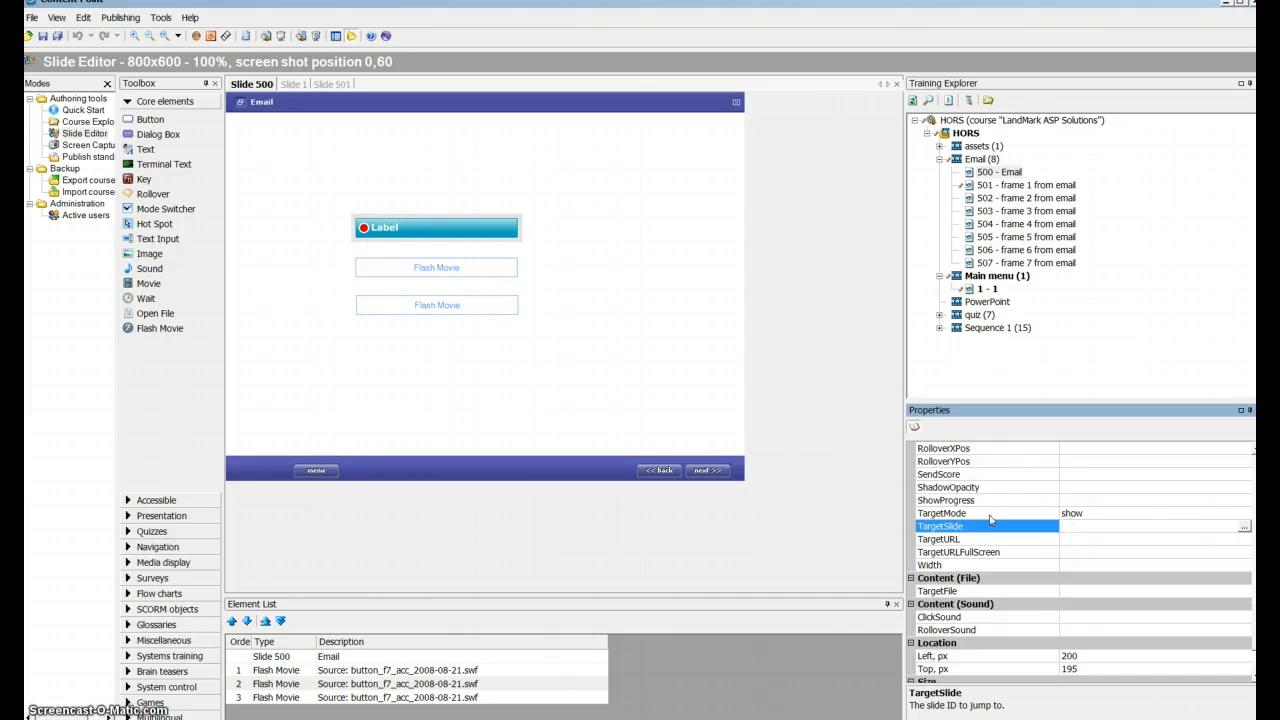
left_click(1073, 522)
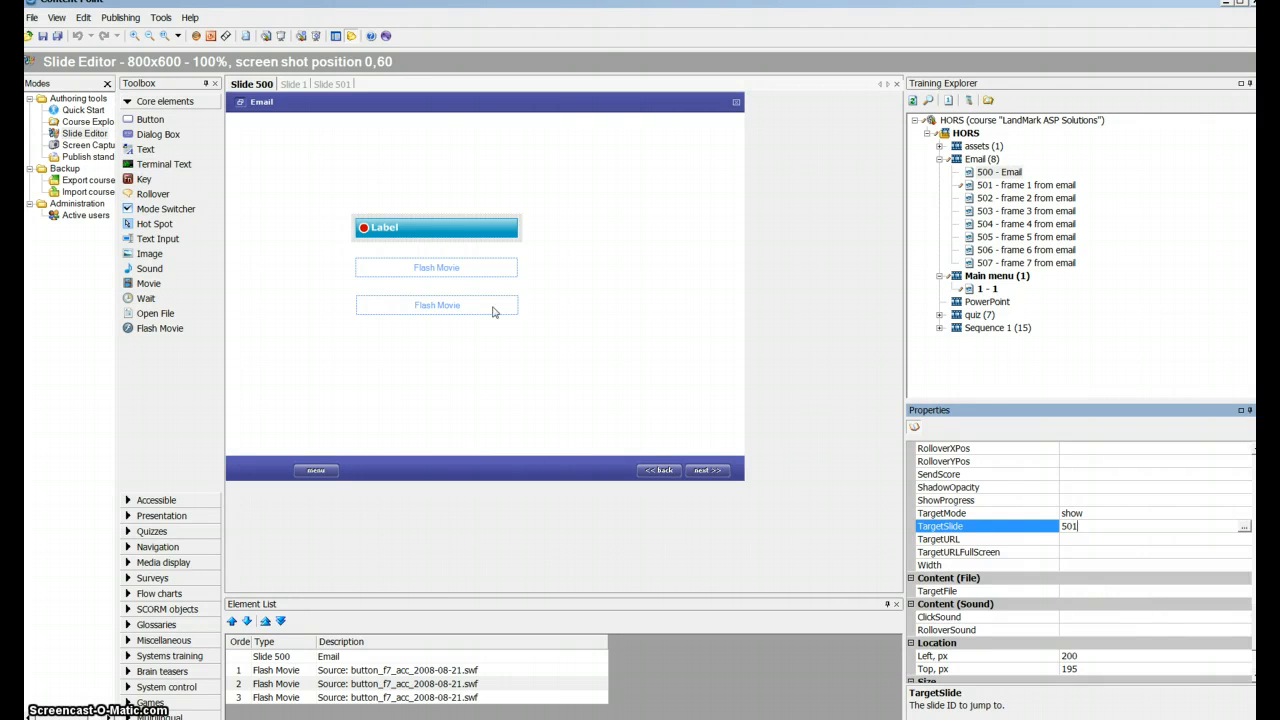
- Set the target slide to 501 for the remaining two Flash buttons on slide 500, the try-mode and test-mode ones
left_click(471, 268)
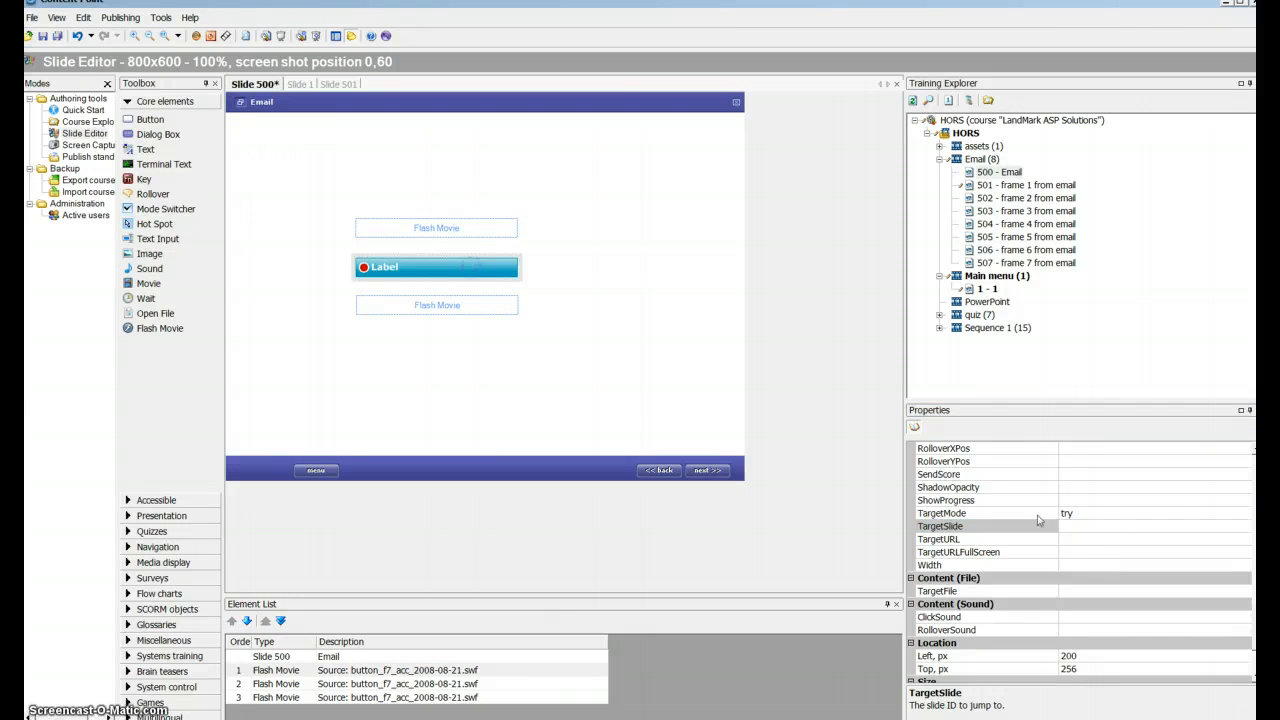
left_click(1086, 527)
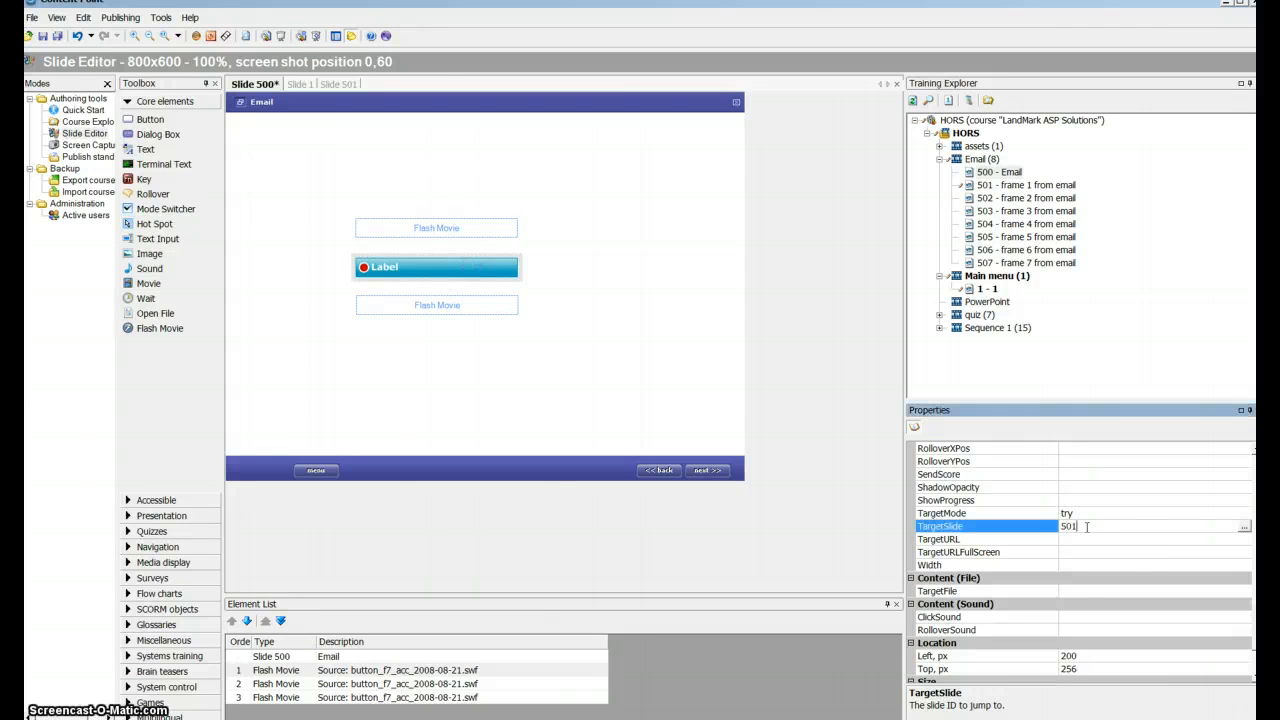
left_click(505, 308)
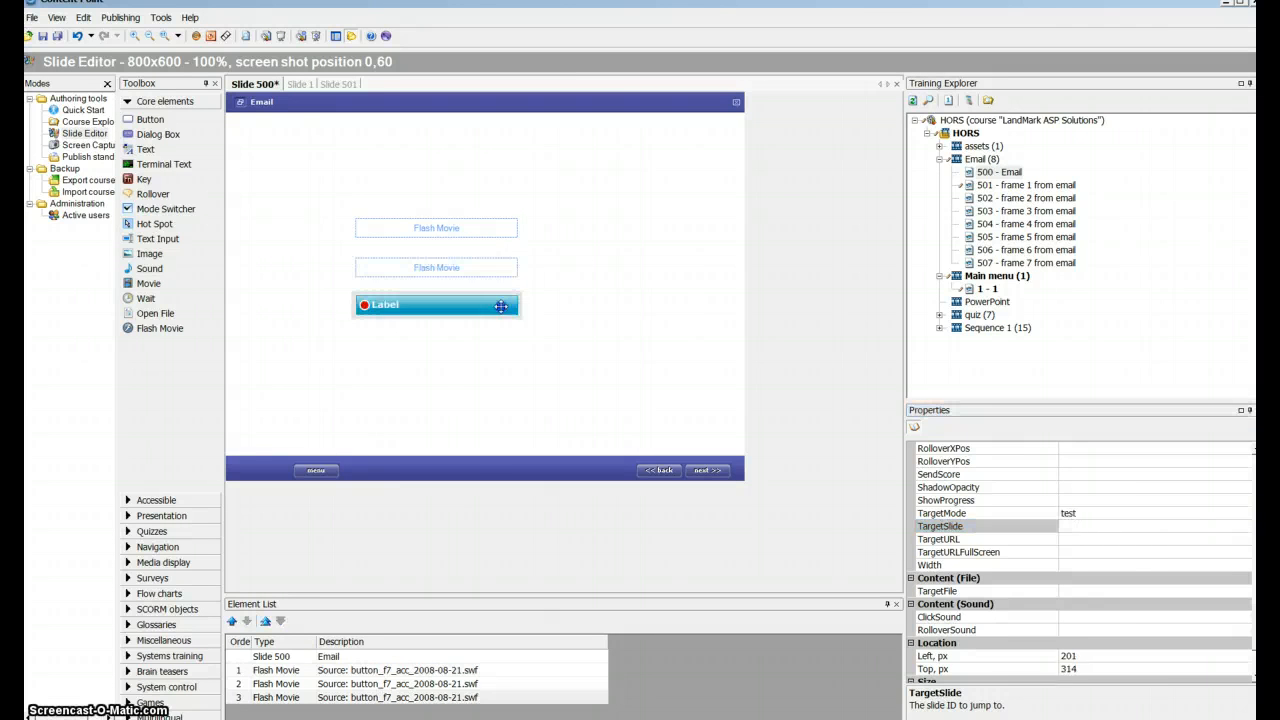
left_click(1070, 525)
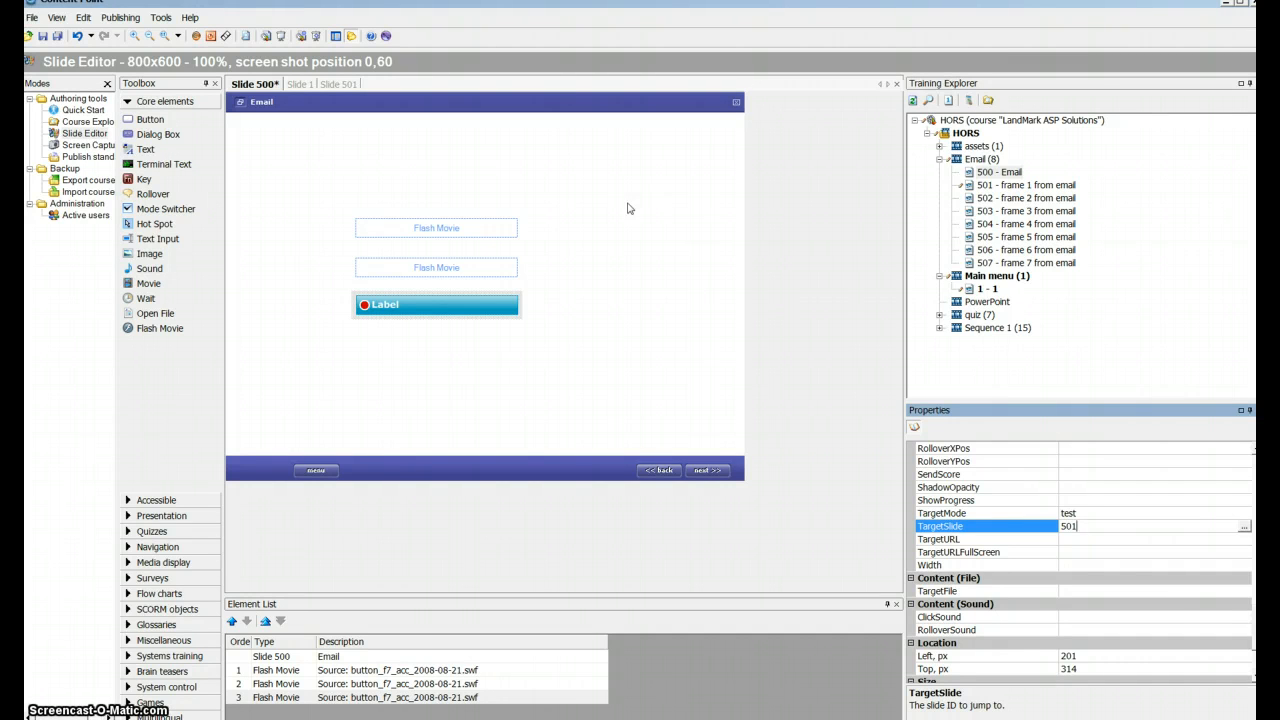
- Add a button labelled 'Email' below 'Quiz' on main menu slide 1, set its target slide to 500, and save all slides
left_click(312, 88)
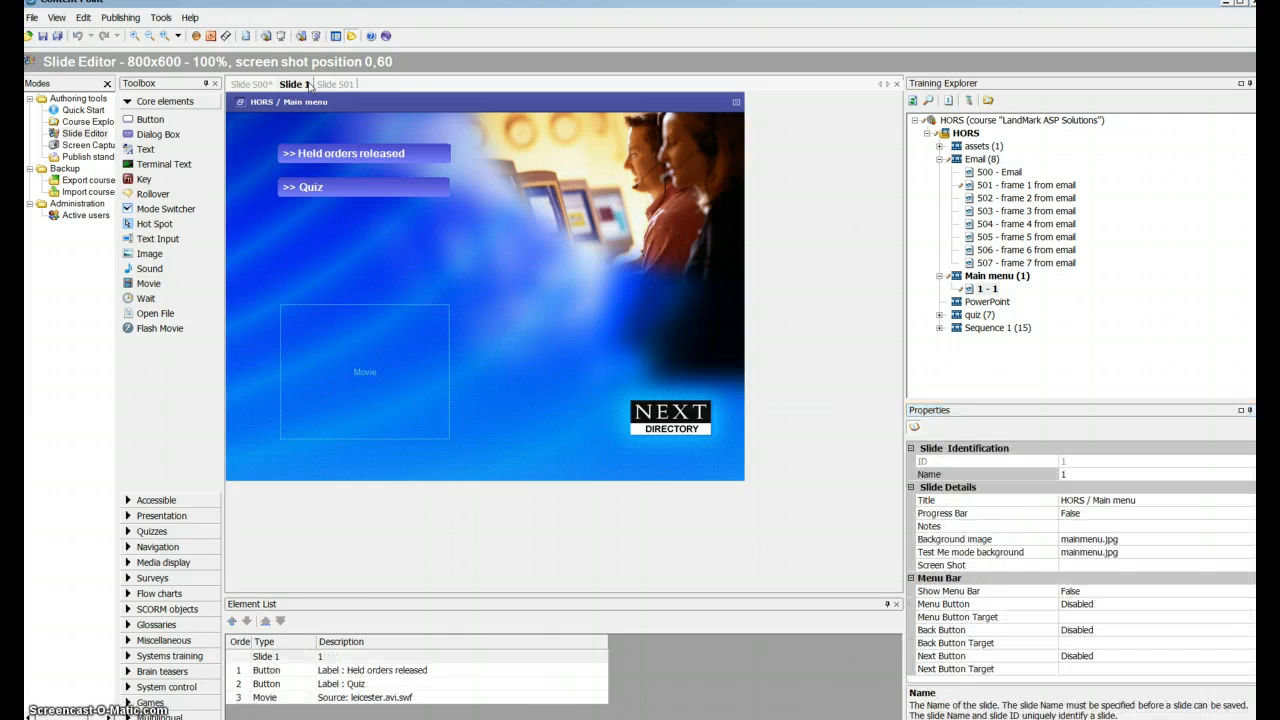
left_click_drag(153, 121, 289, 219)
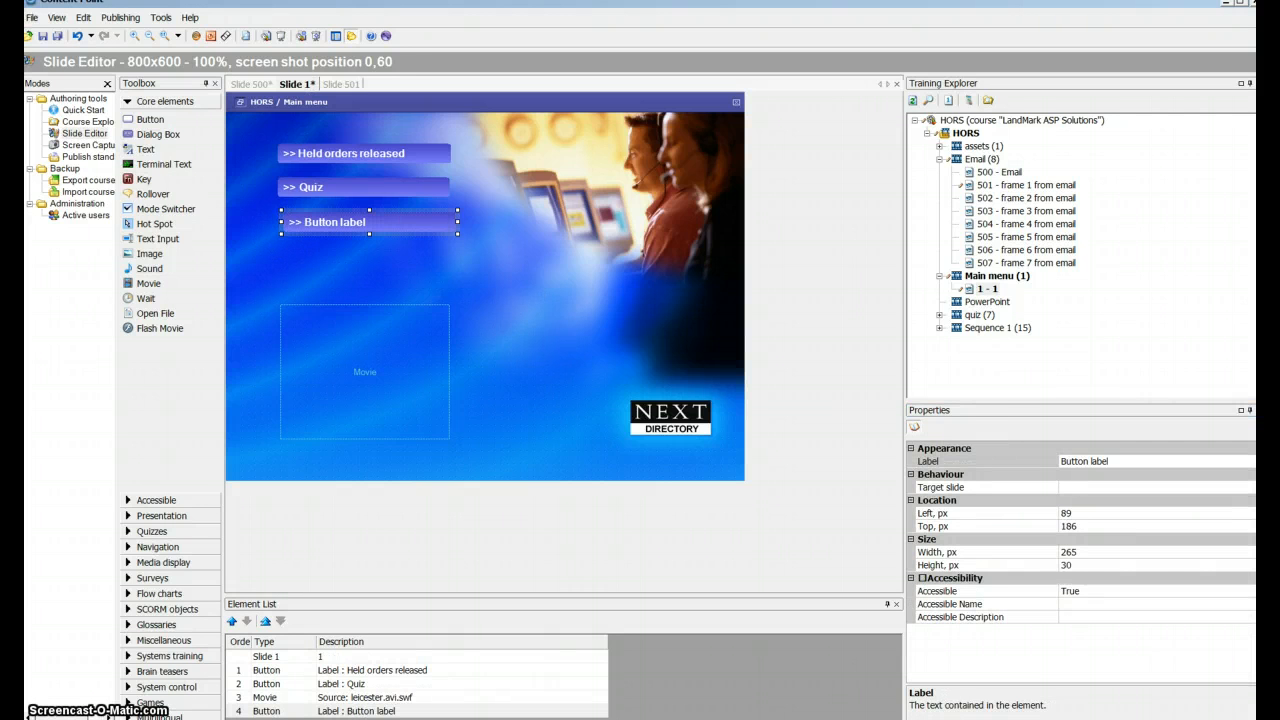
left_click(1122, 456)
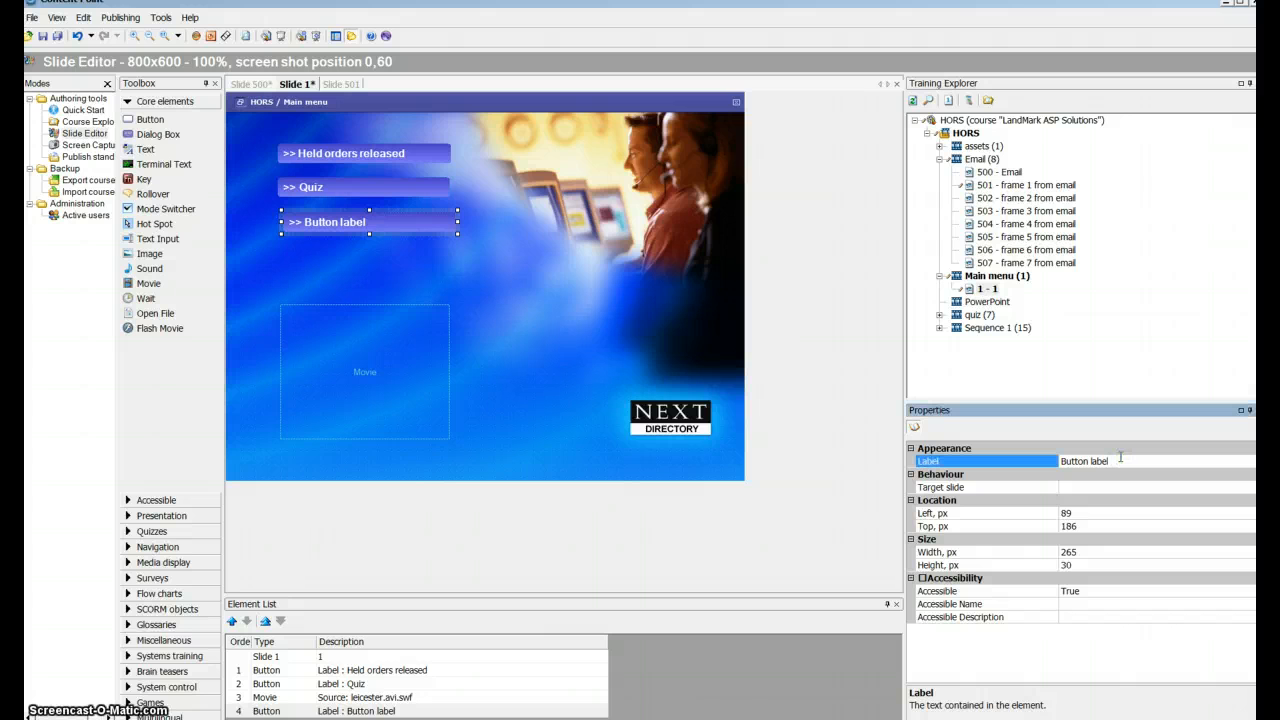
left_click(1120, 457)
type("E")
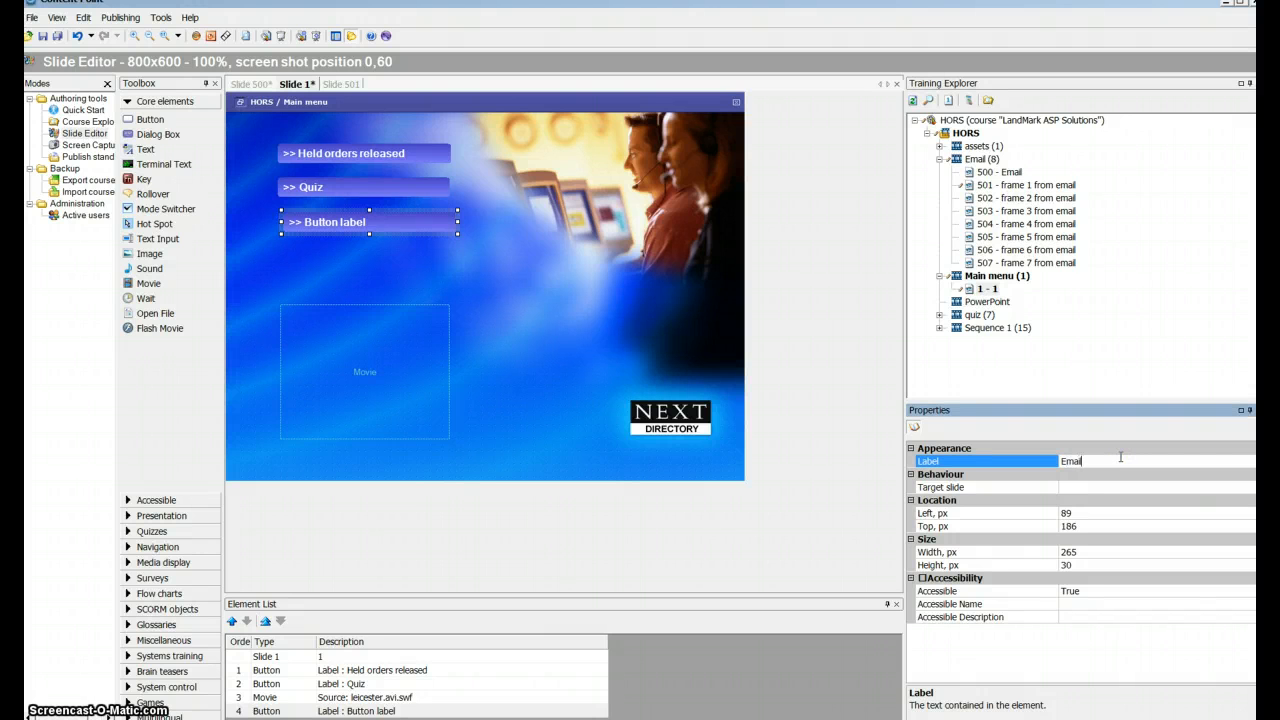
type("mail")
left_click(1095, 490)
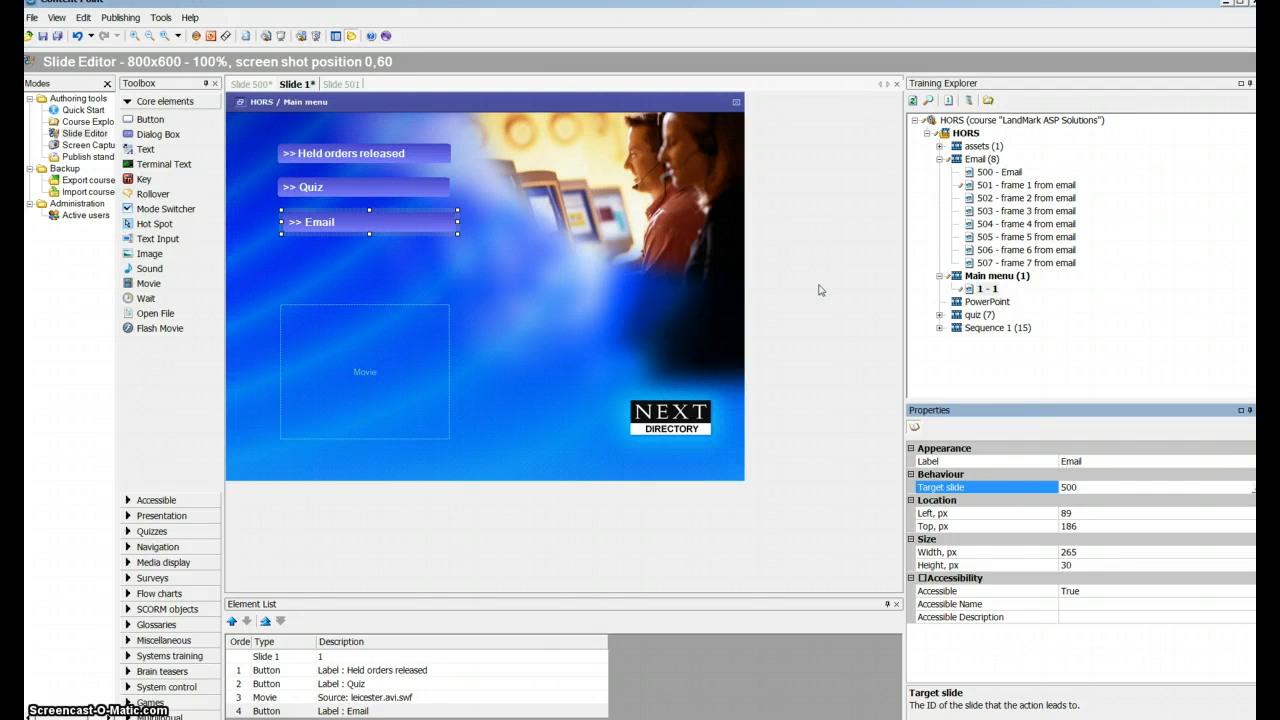
left_click(57, 38)
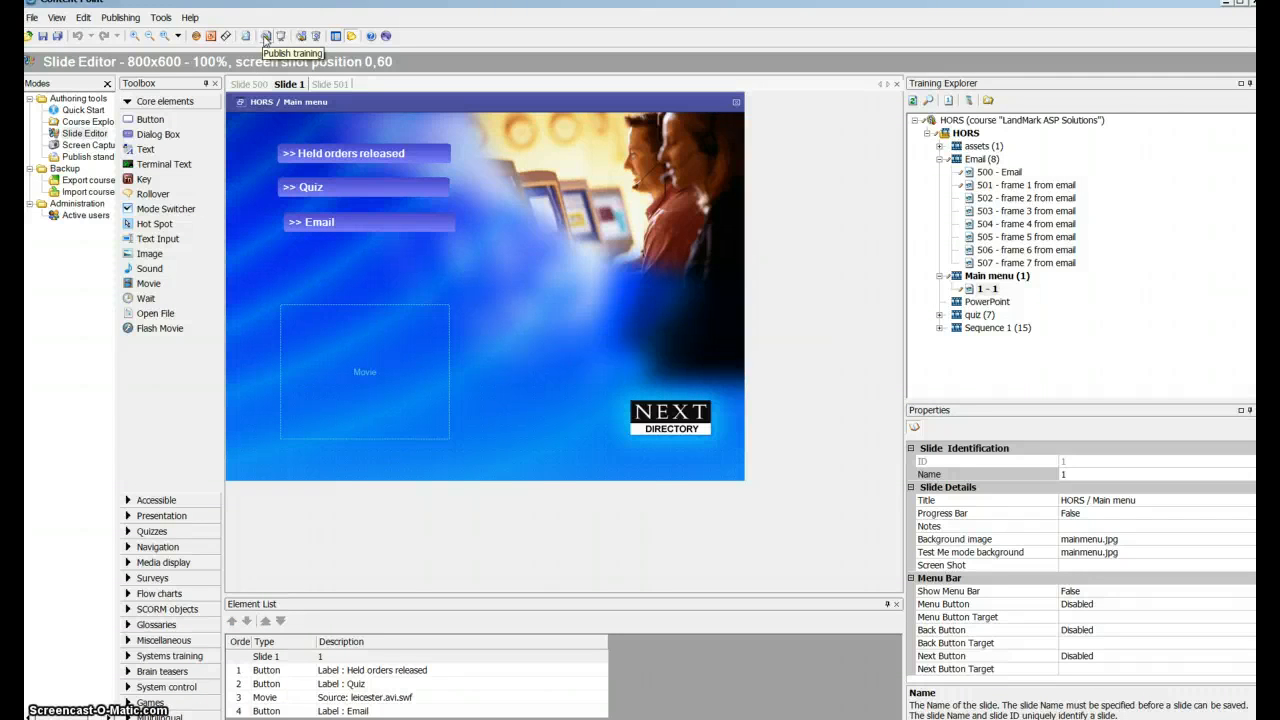
- Publish the training with unused media removed and open the course preview
left_click(266, 37)
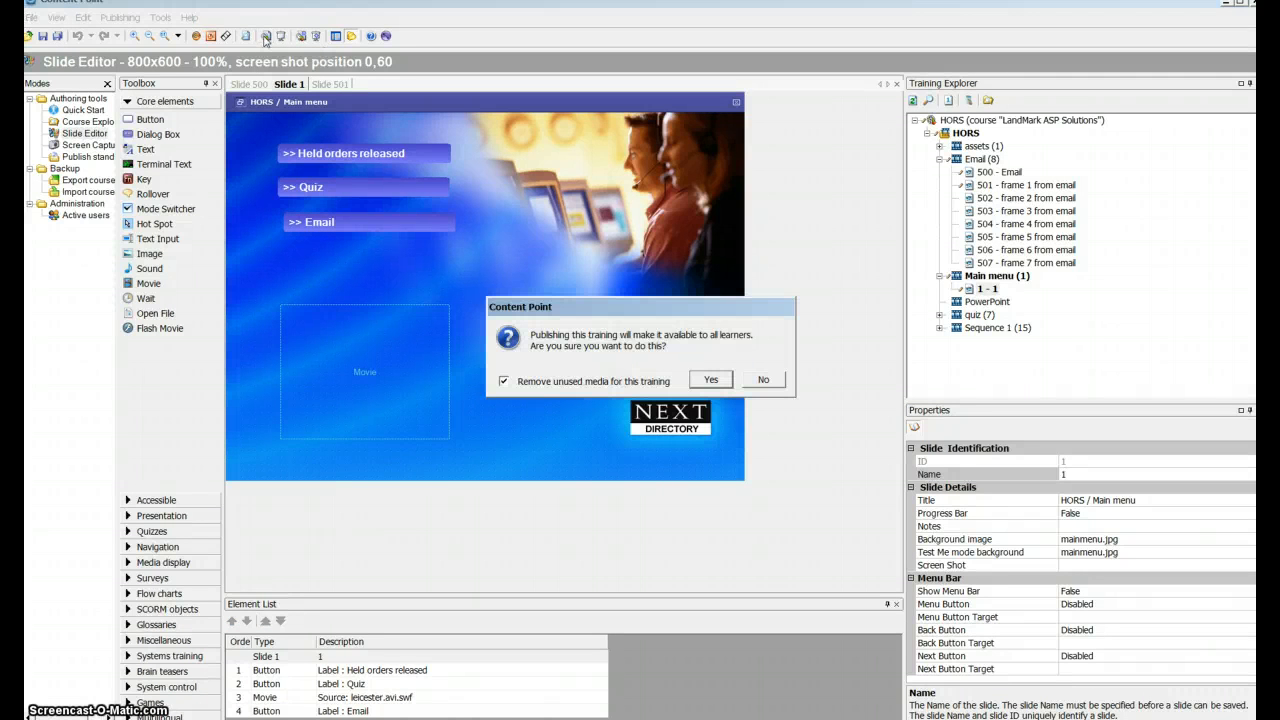
left_click(695, 377)
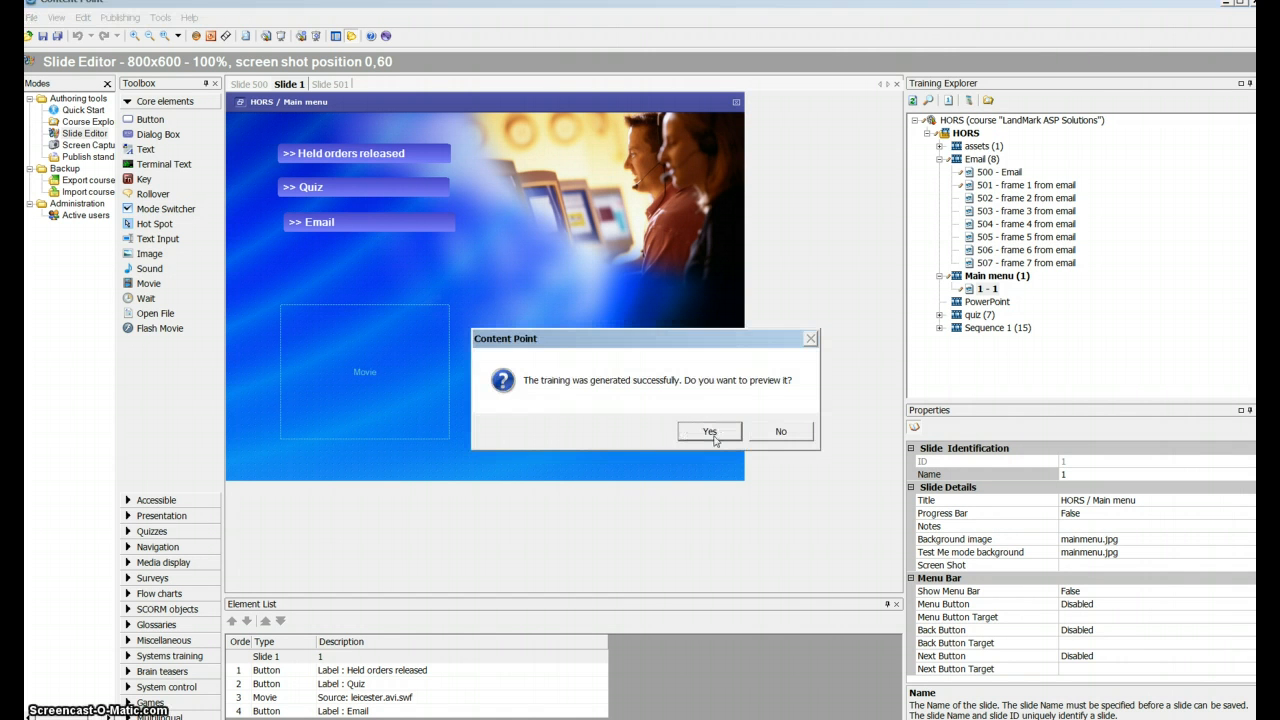
left_click(709, 431)
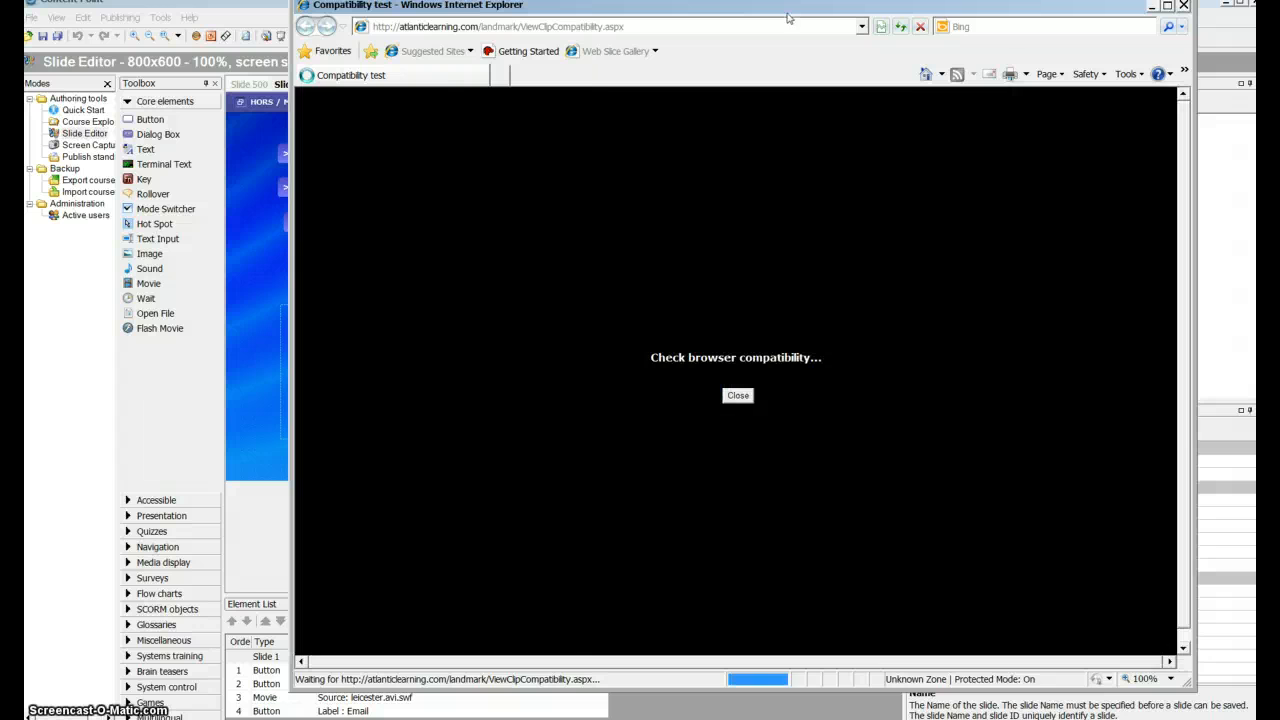
left_click_drag(787, 17, 663, 32)
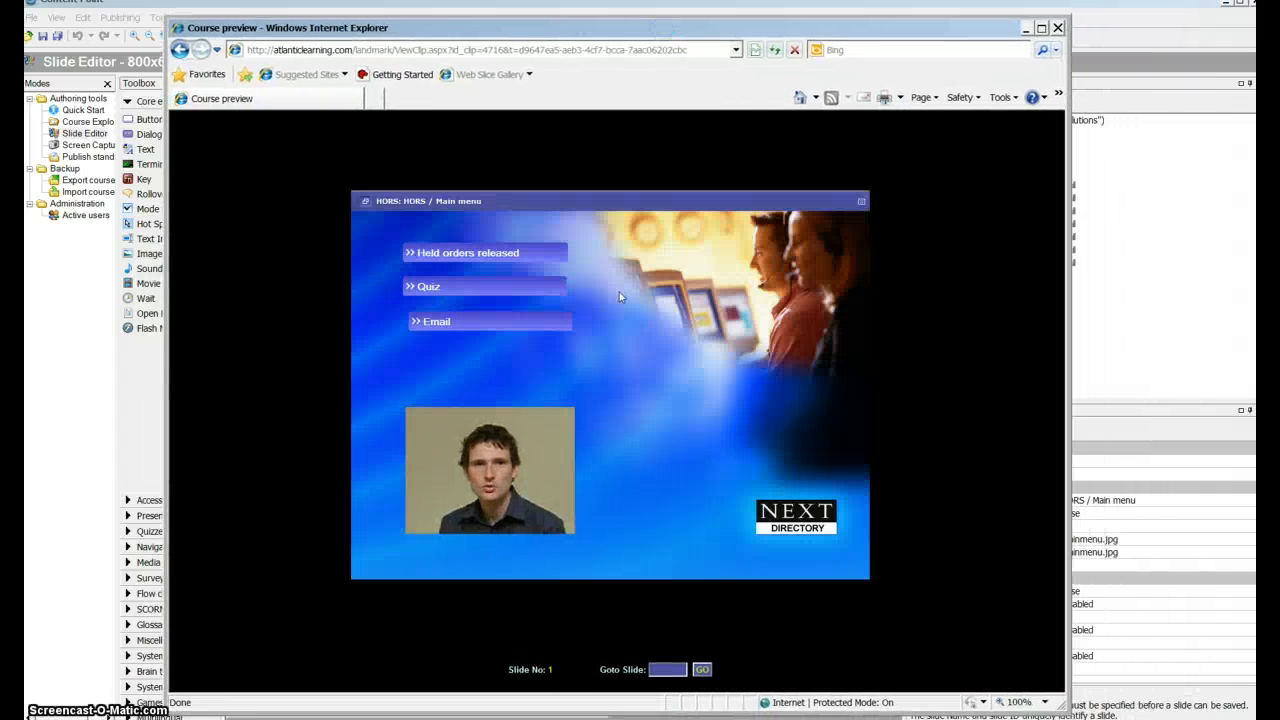
- Play the Email simulation in 'show me' mode in the course preview and return to the main menu
left_click(470, 322)
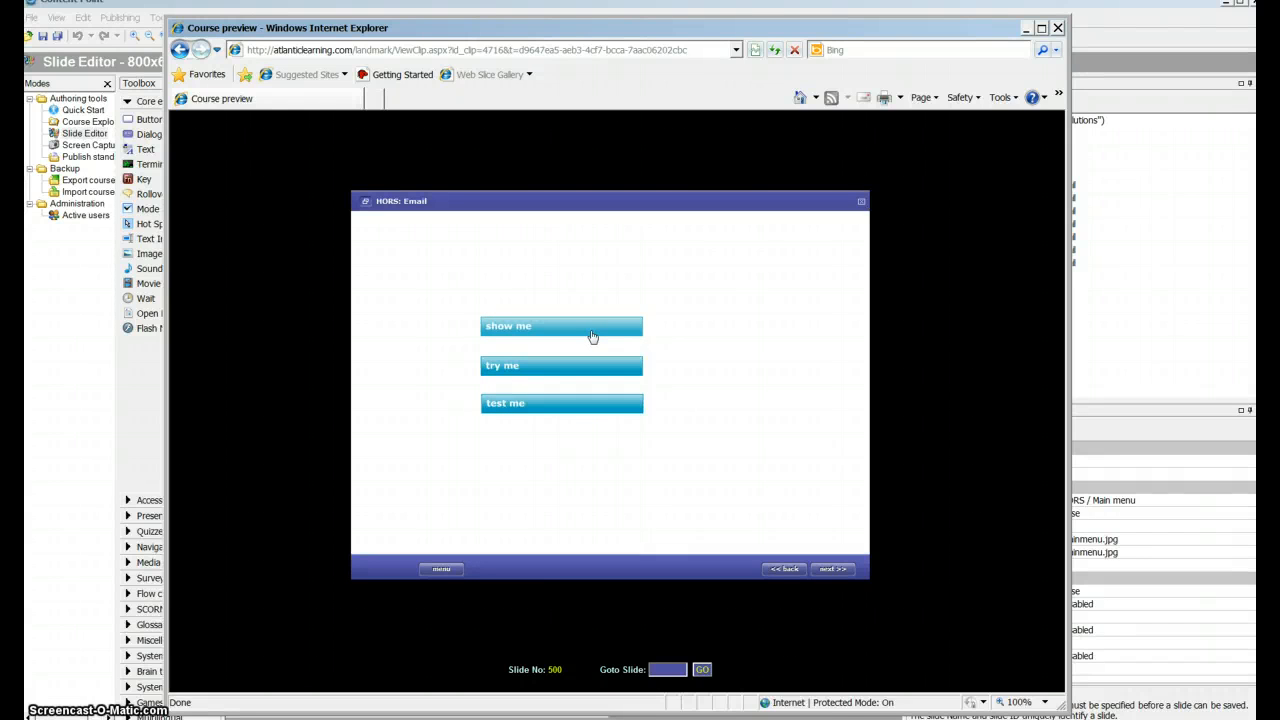
left_click(627, 341)
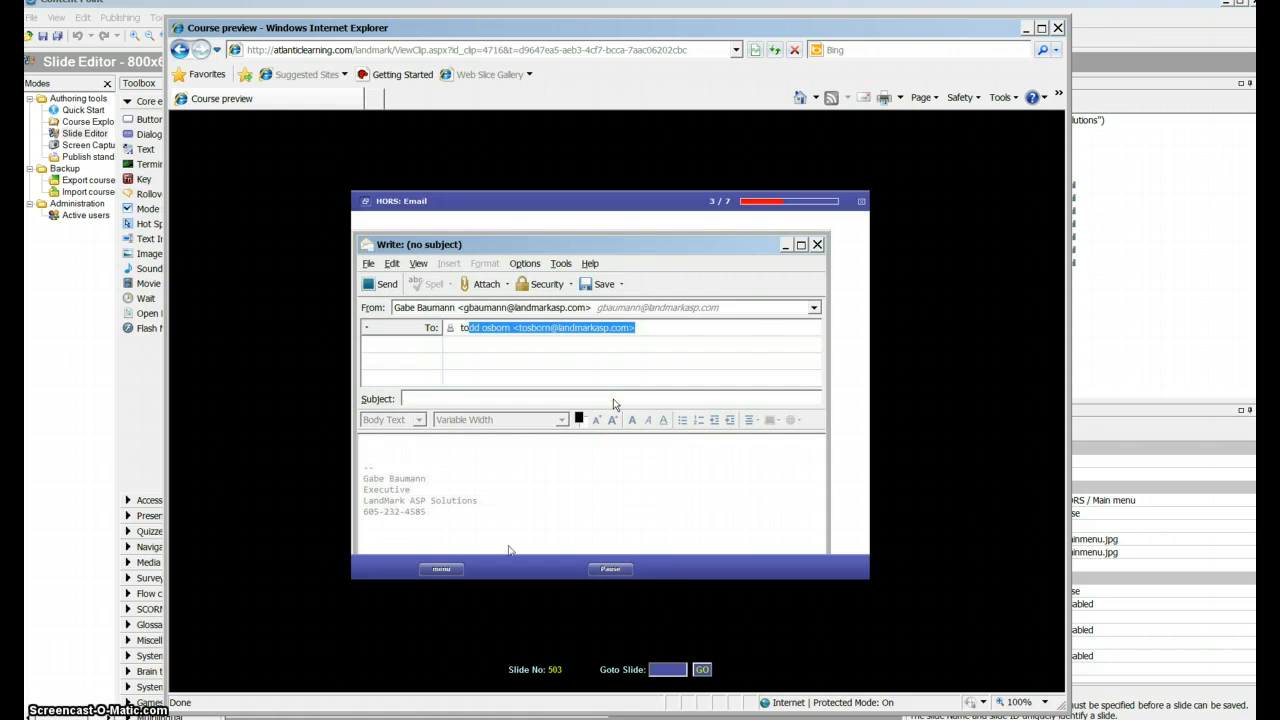
left_click(447, 568)
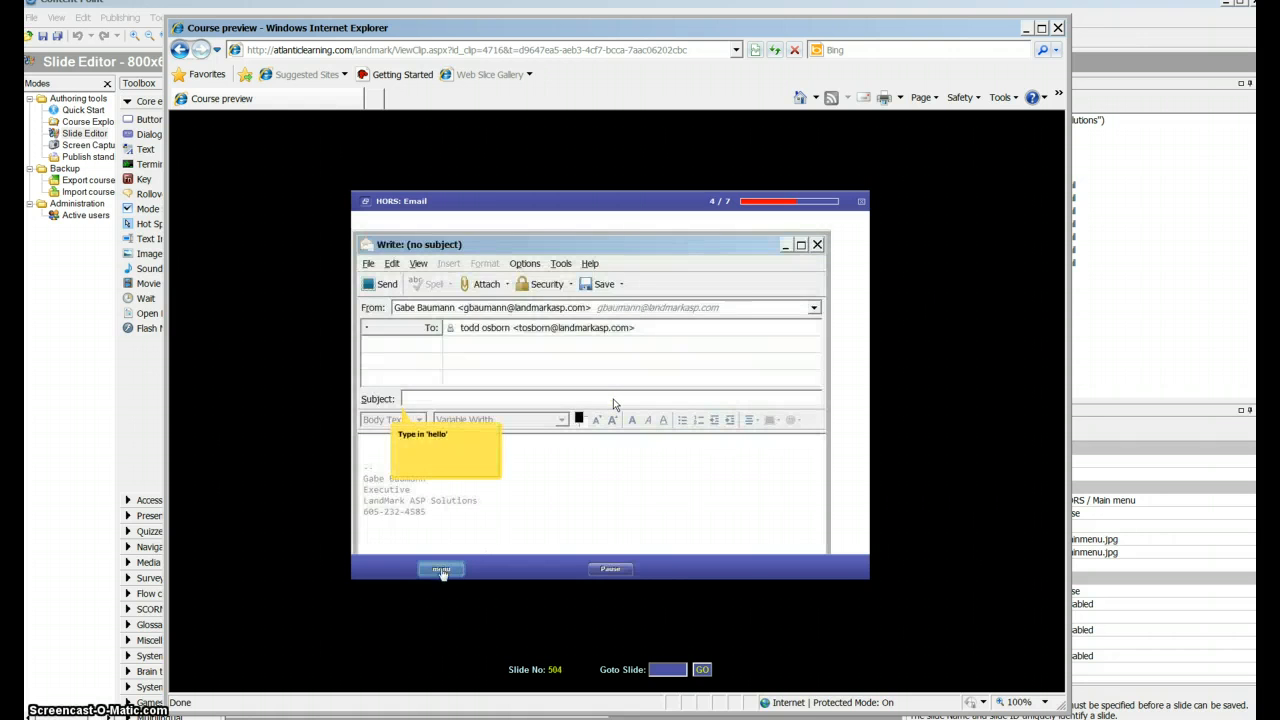
- Test the Email simulation's 'try me' mode with a wrong character, 'to', the first suggested recipient and the Subject box, and return to the main menu
left_click(478, 337)
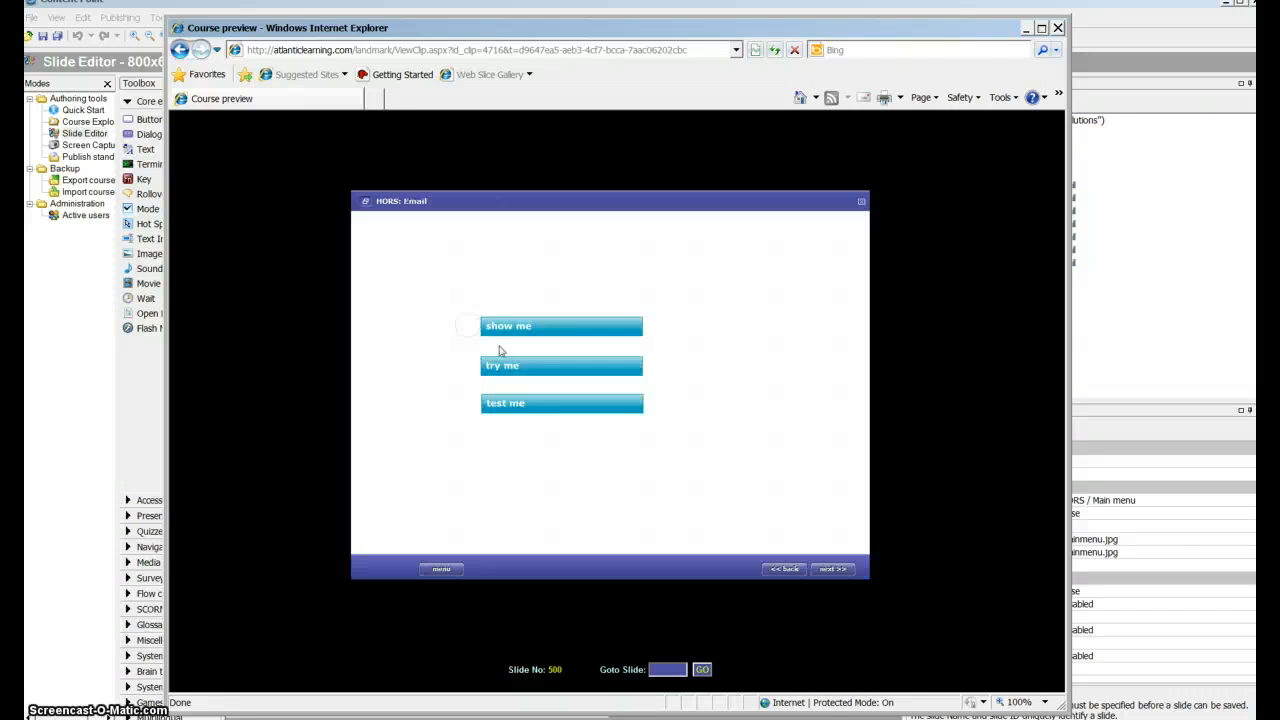
left_click(500, 370)
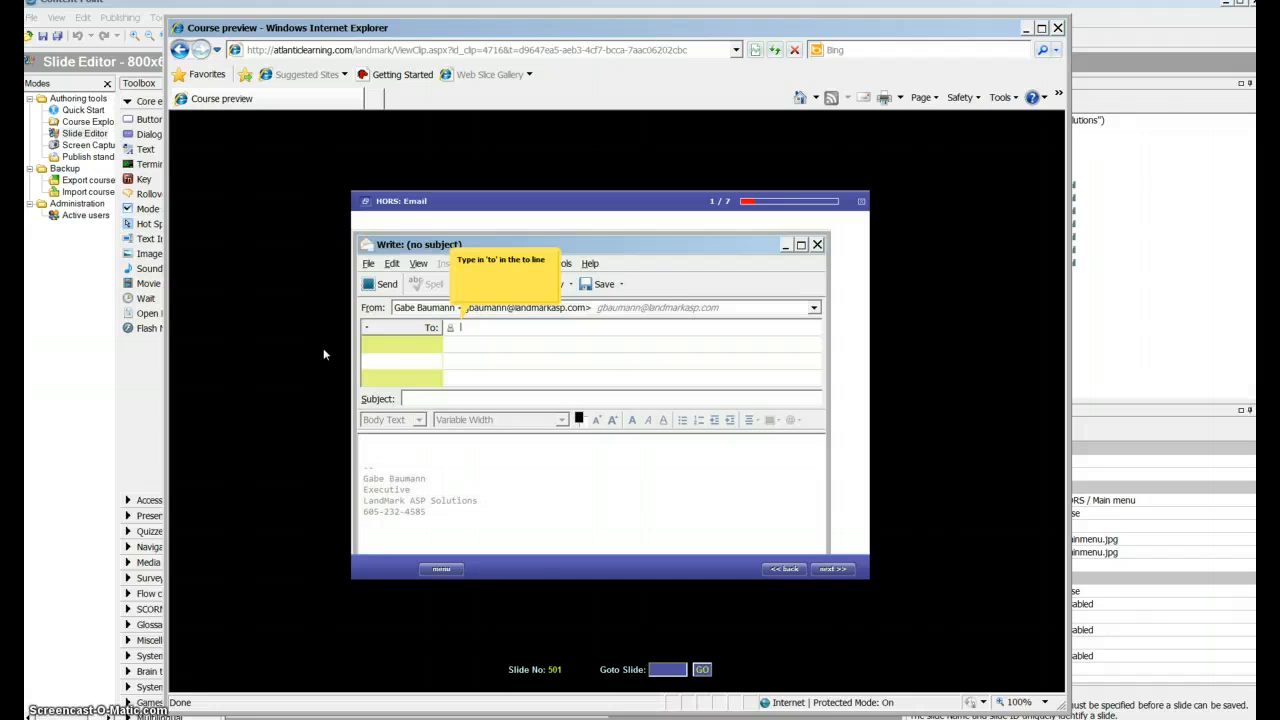
type("t")
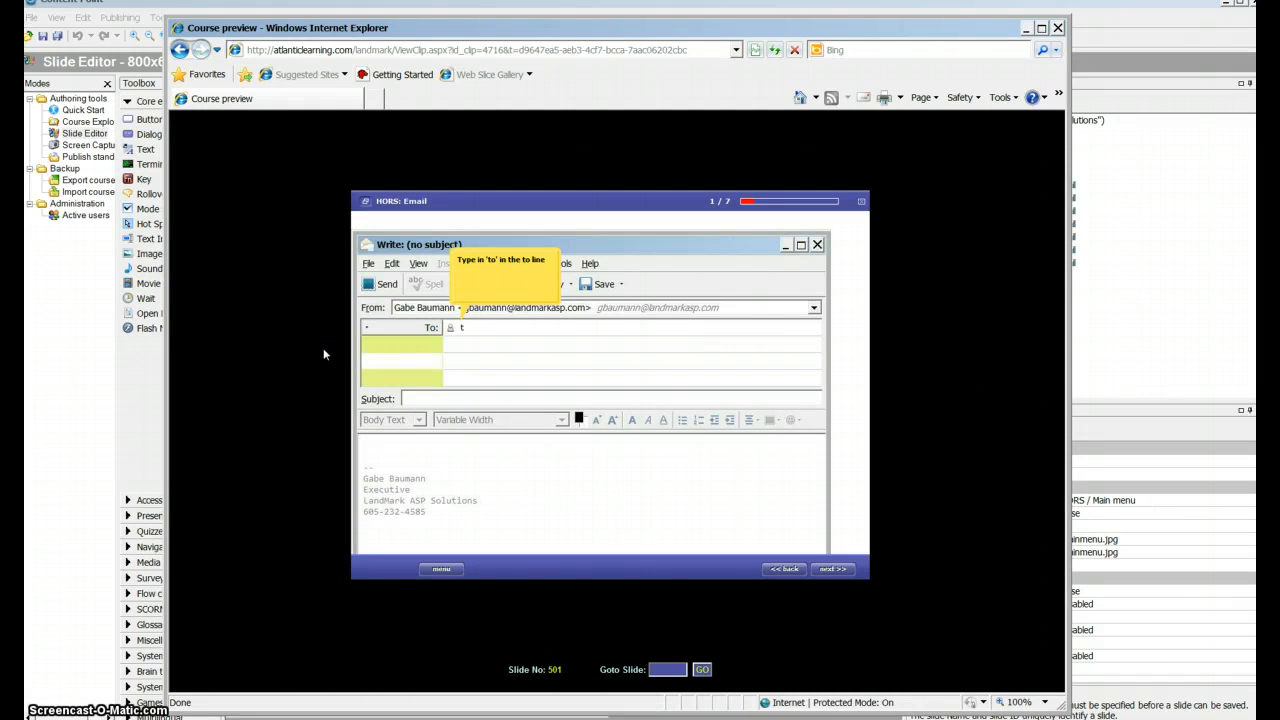
type("odd ")
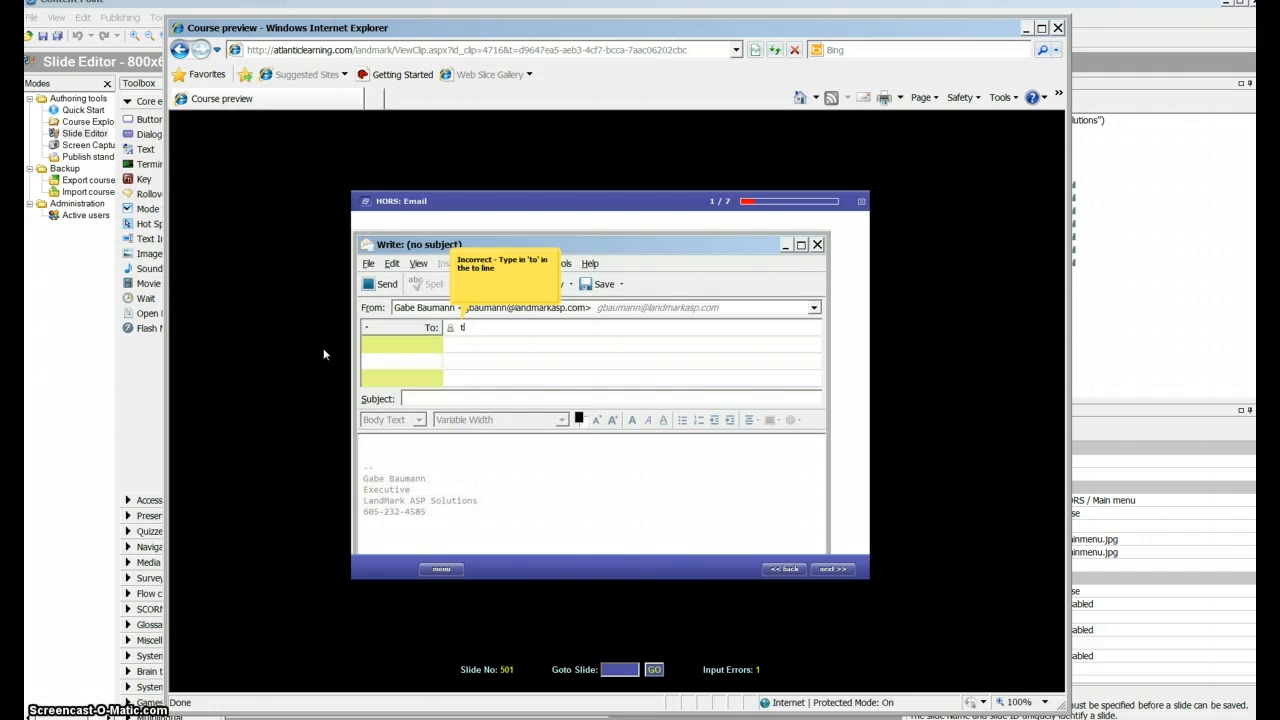
type("o")
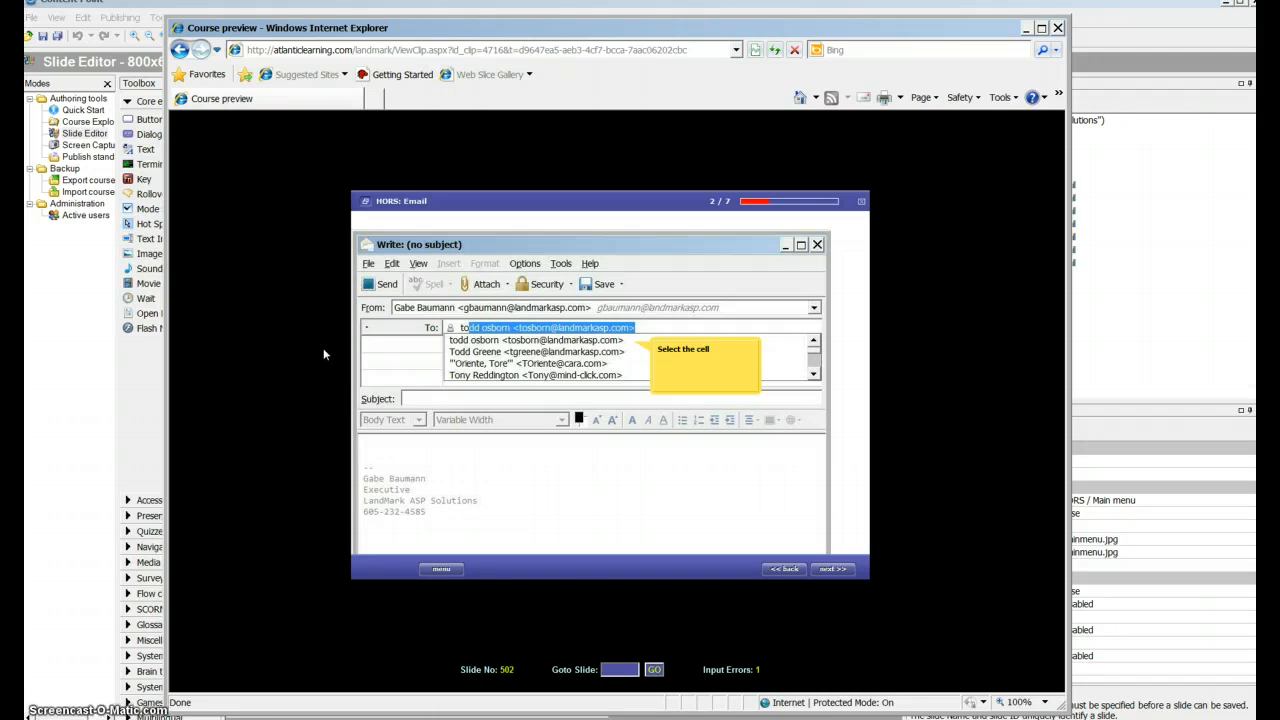
left_click(490, 340)
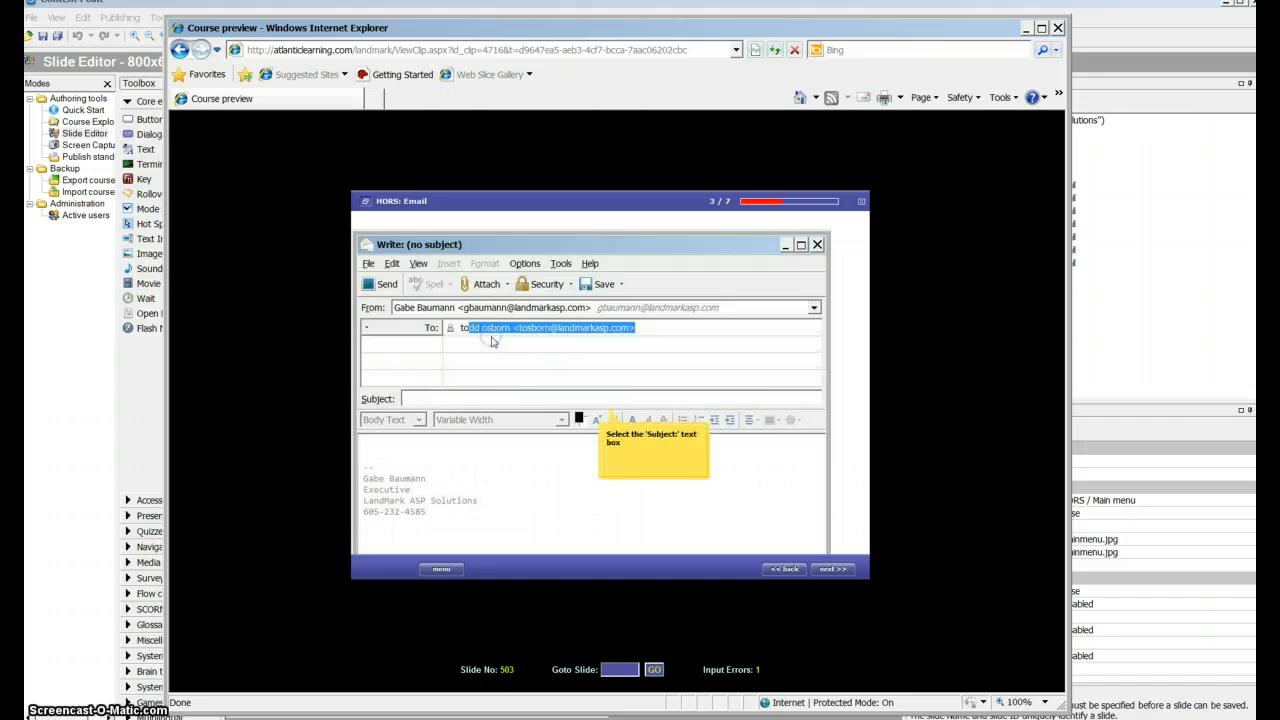
left_click(486, 400)
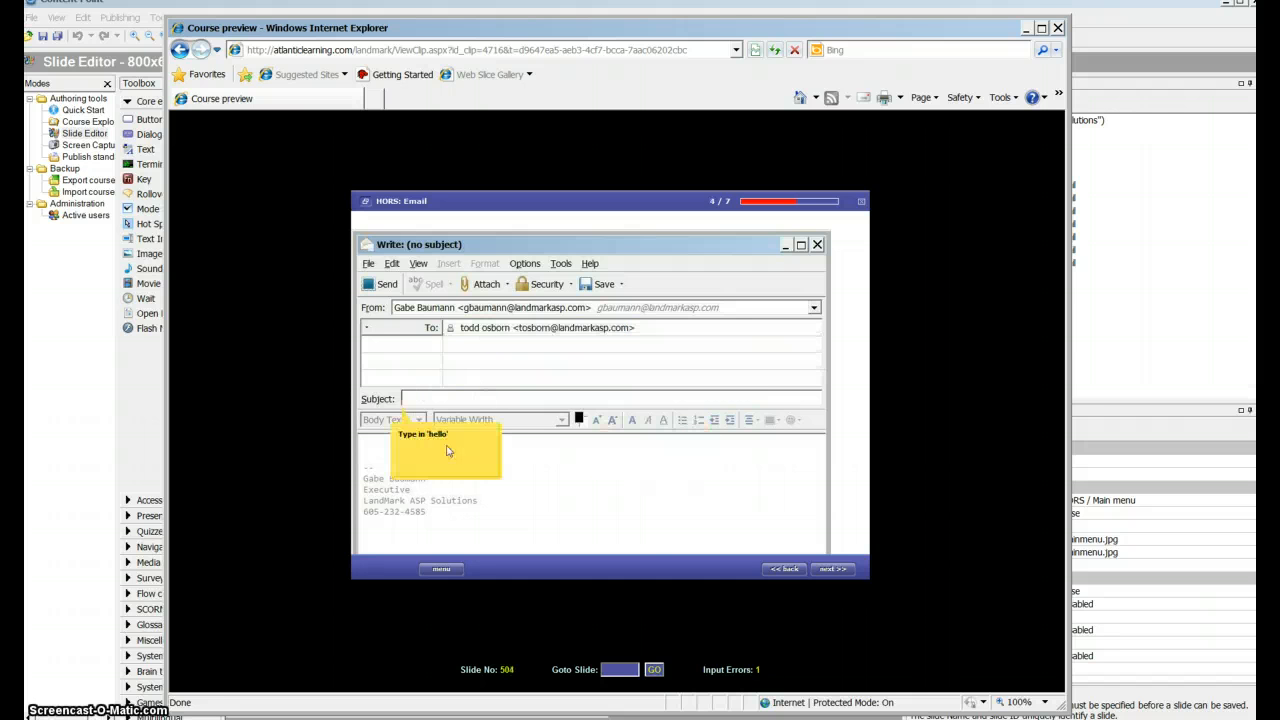
left_click(443, 568)
- Test the Email simulation's 'test me' mode by entering 'to', picking several wrong spots, then the first suggested recipient and the Subject box
left_click(490, 321)
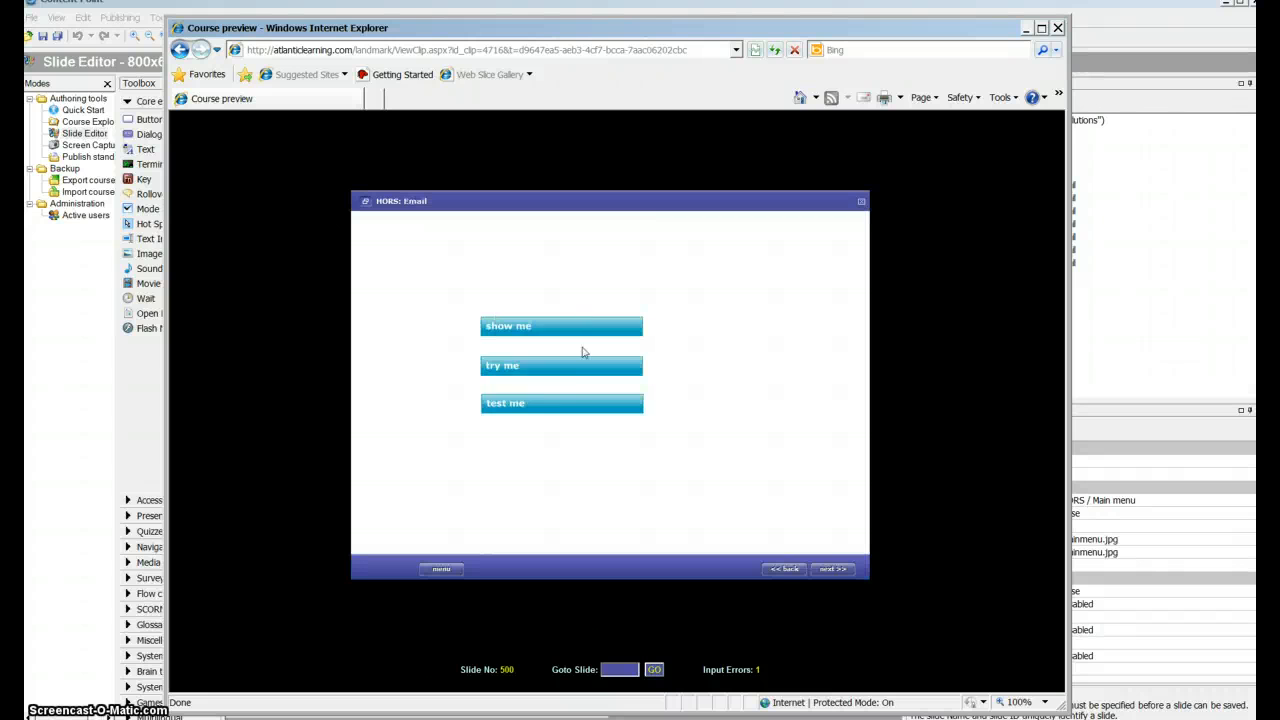
left_click(555, 403)
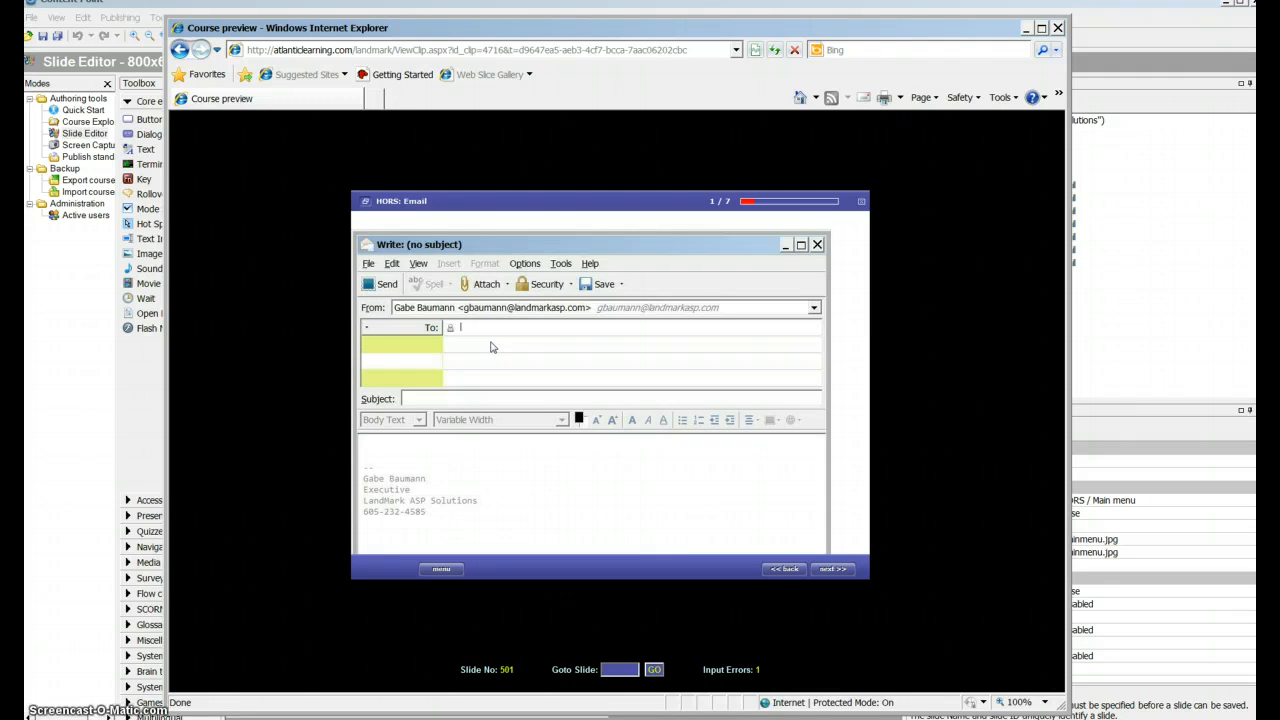
key("Return")
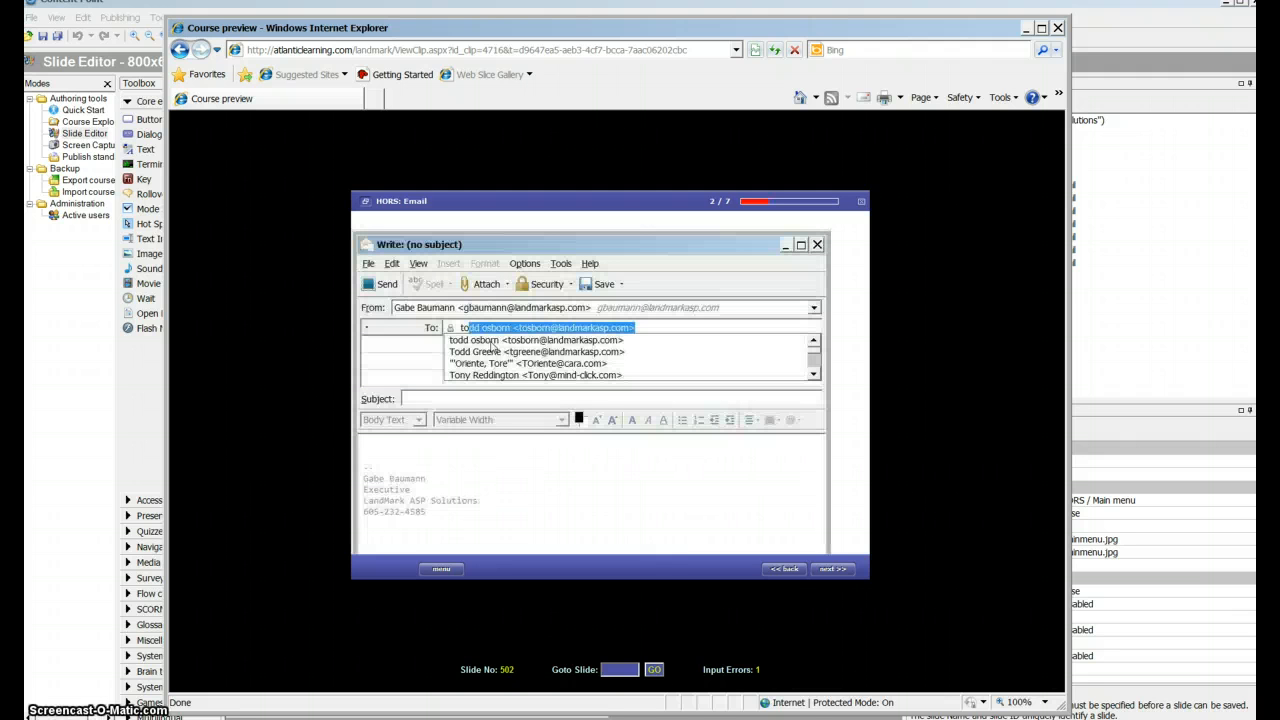
left_click(463, 367)
left_click(561, 449)
left_click(710, 510)
left_click(650, 372)
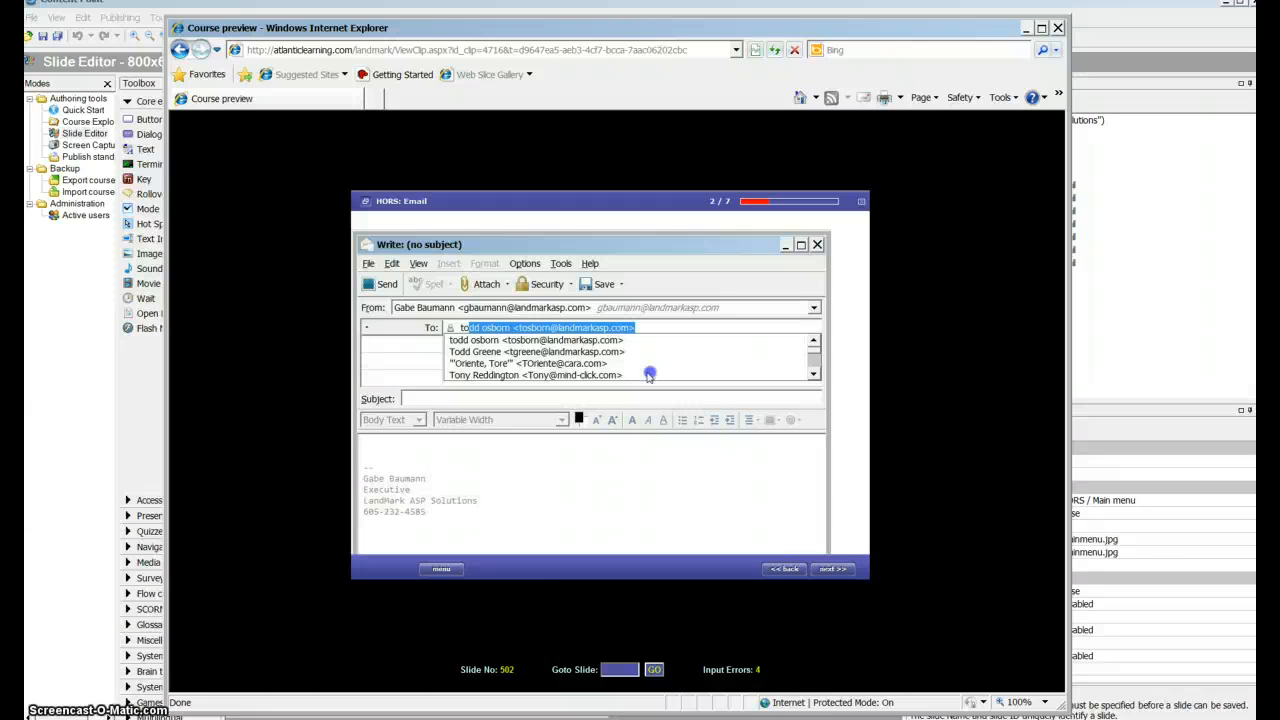
left_click(580, 345)
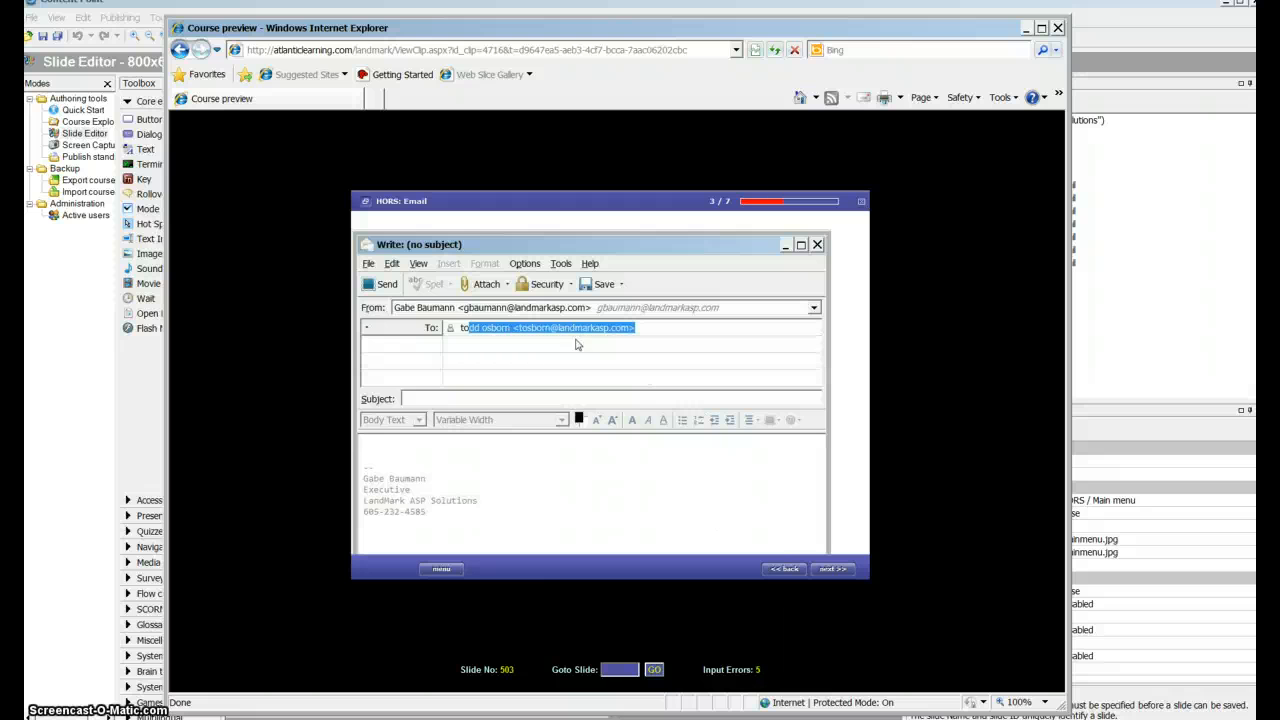
left_click(463, 399)
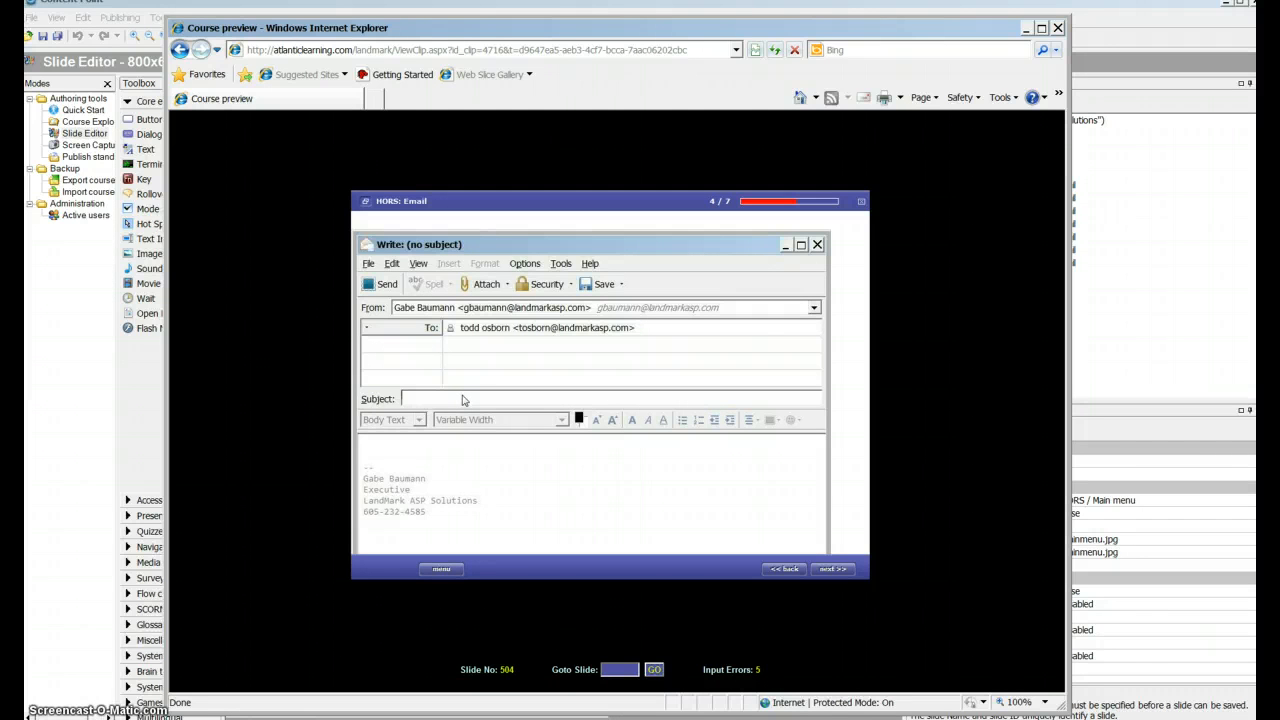